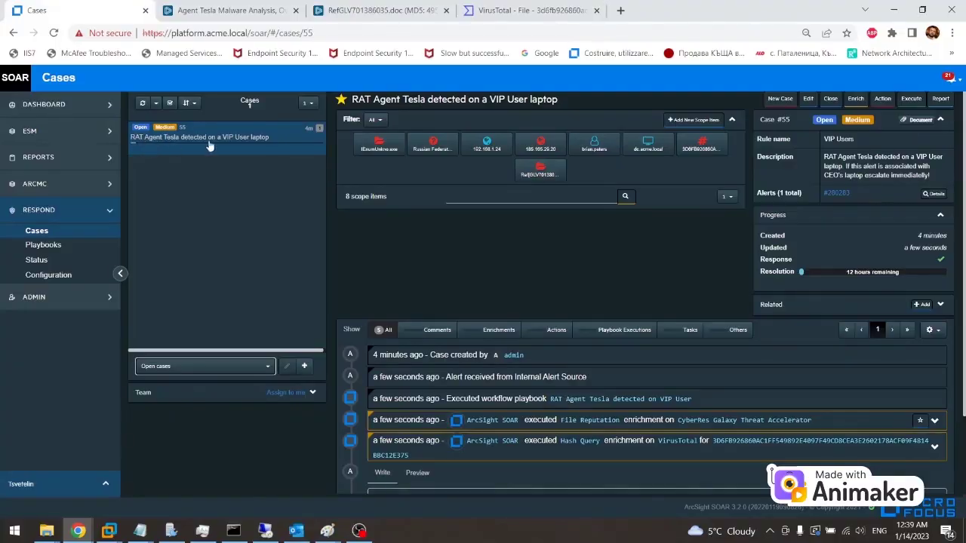
Show details of the IEnumUnkno.exe, Russian Federation, 192.168.1.24 and 185.165.29.20 scope items
{"action": "left_click", "coordinate": [379, 145]}
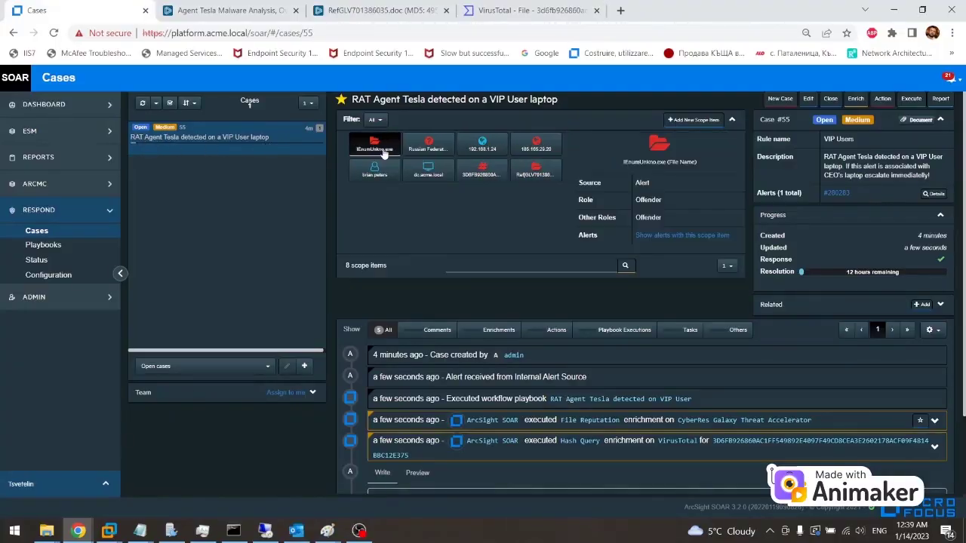
{"action": "left_click_drag", "start_coordinate": [624, 161], "coordinate": [697, 175]}
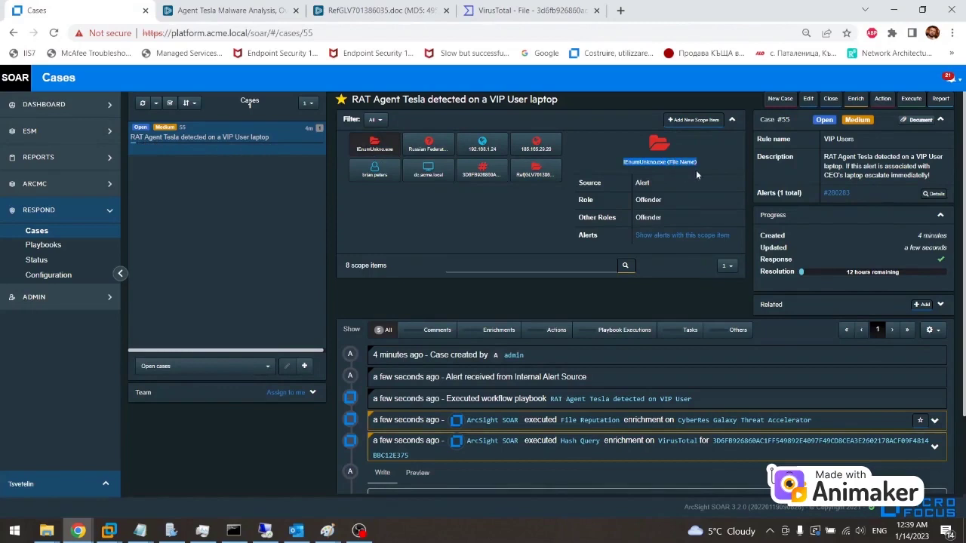
{"action": "left_click", "coordinate": [424, 151]}
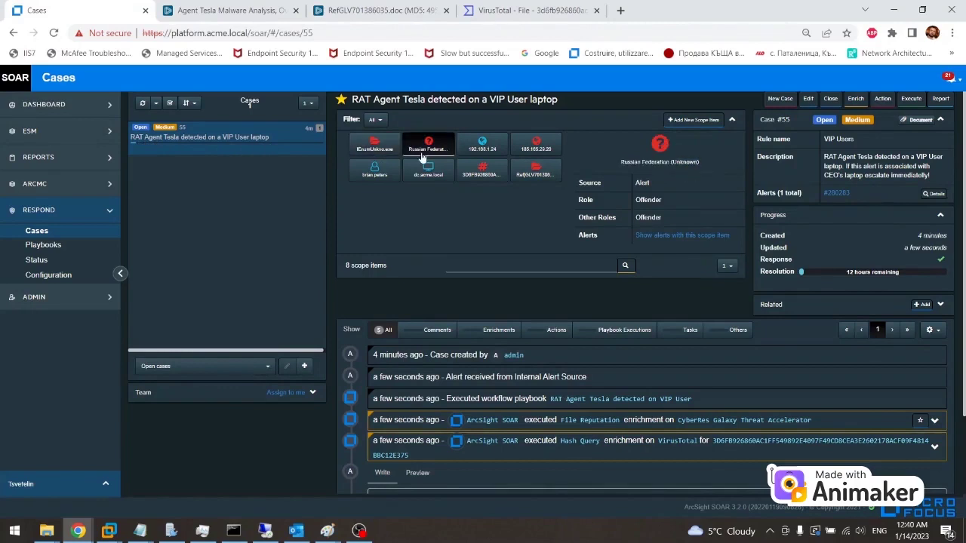
{"action": "left_click", "coordinate": [481, 154]}
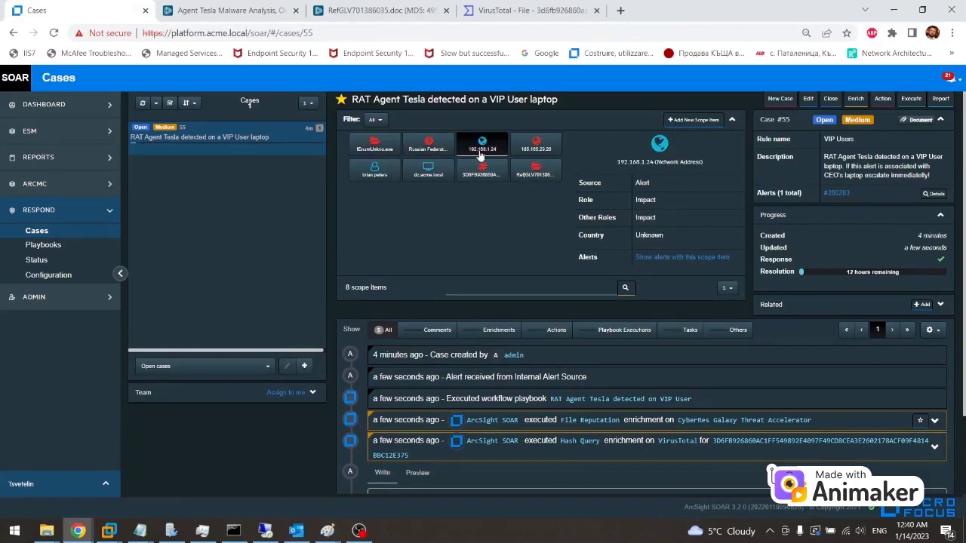
{"action": "left_click", "coordinate": [528, 154]}
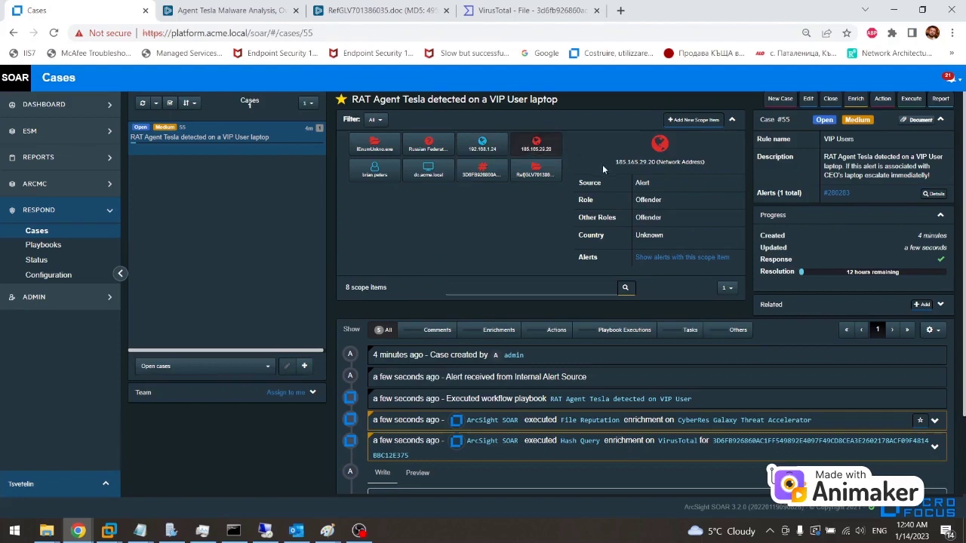
{"action": "left_click_drag", "start_coordinate": [615, 161], "coordinate": [658, 163]}
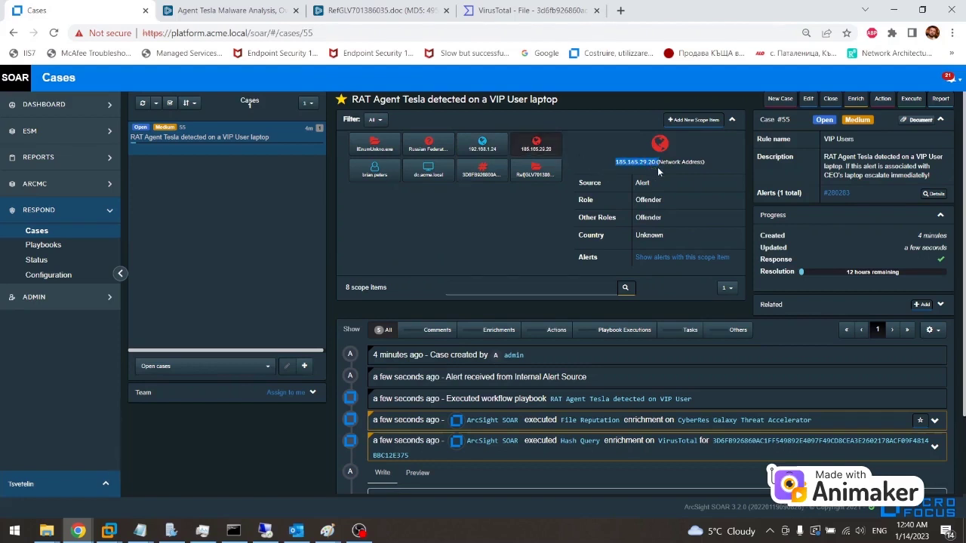
Check the username scope item and case description, then scroll down to the activity feed
{"action": "left_click", "coordinate": [385, 173]}
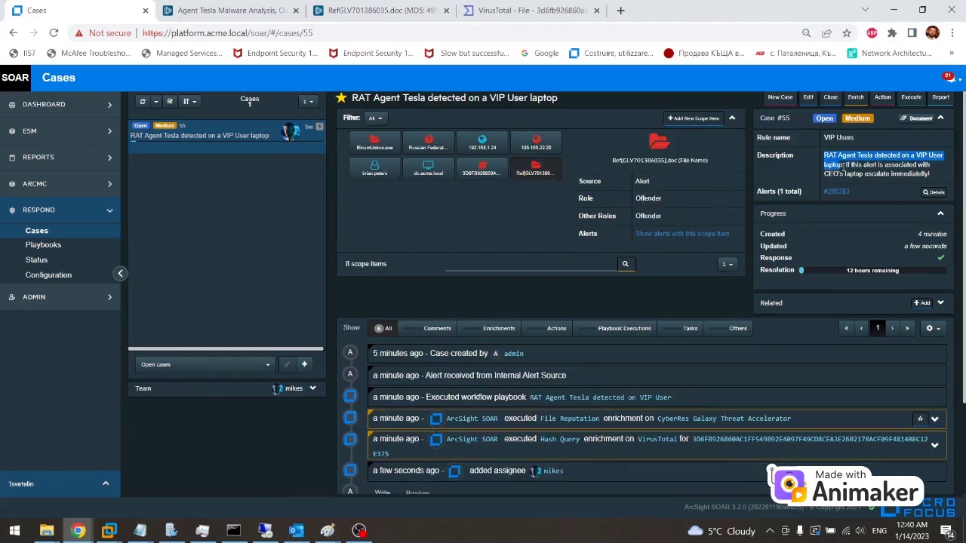
{"action": "left_click_drag", "start_coordinate": [824, 155], "coordinate": [934, 183]}
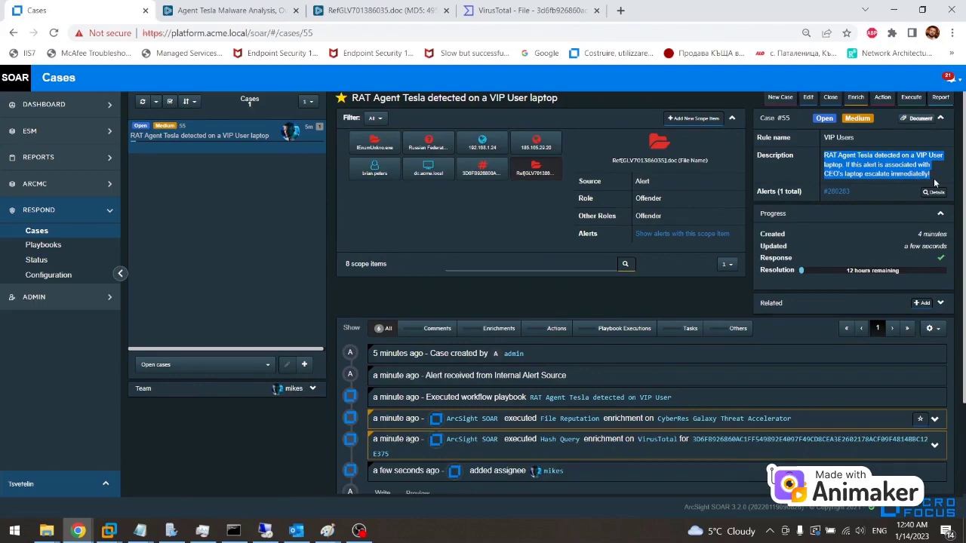
{"action": "scroll", "coordinate": [963, 268], "scroll_direction": "down", "scroll_amount": 2}
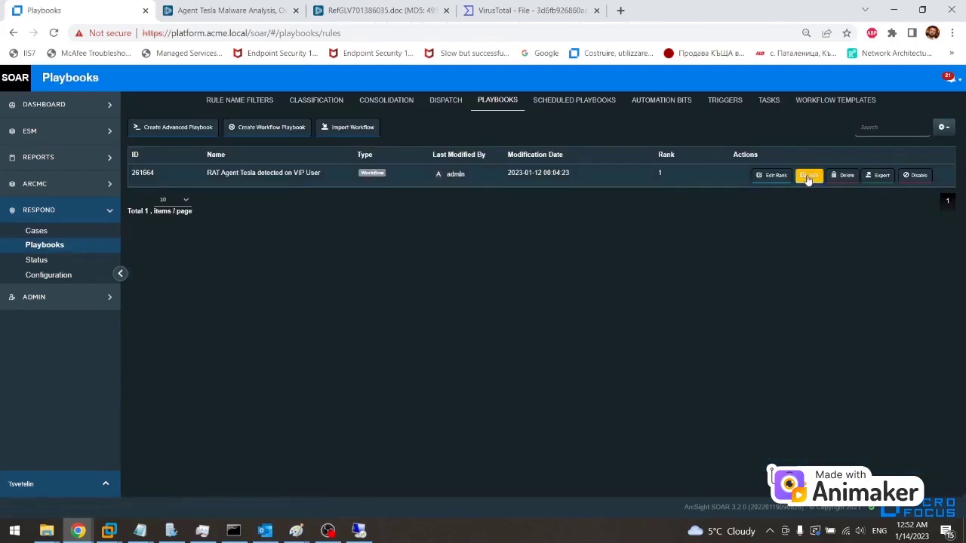
Inspect the playbook's start and Assign Case To User nodes, zoom out, and close the editor
{"action": "left_click", "coordinate": [809, 175]}
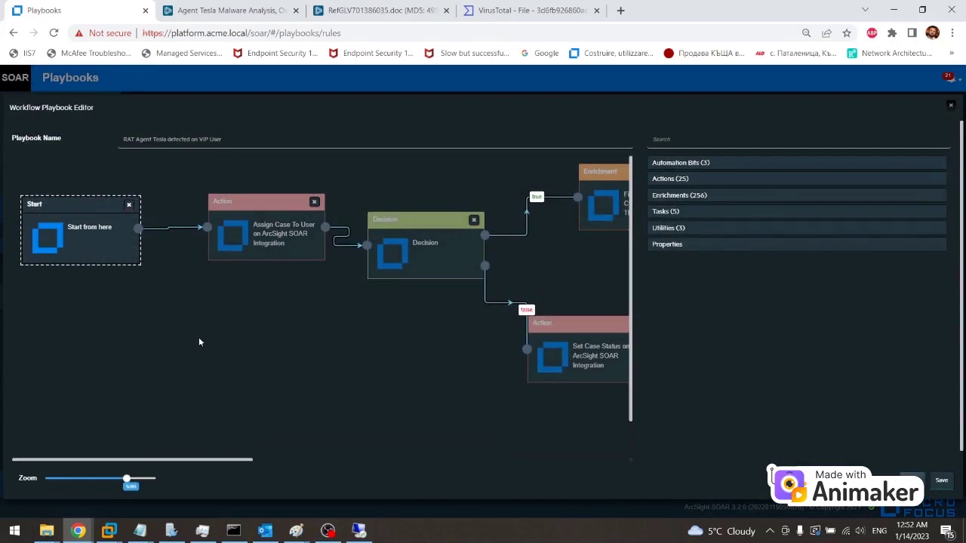
{"action": "left_click", "coordinate": [107, 245]}
{"action": "left_click", "coordinate": [243, 237]}
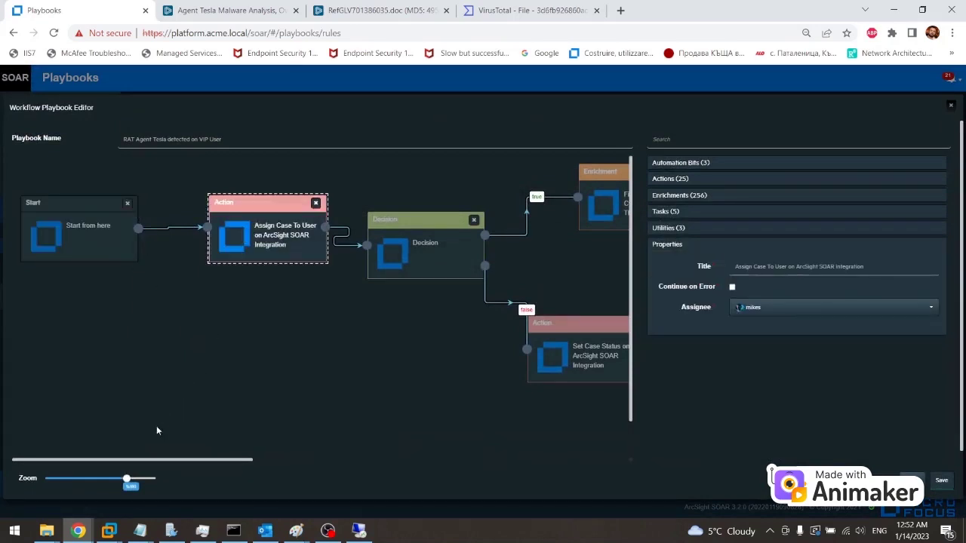
{"action": "left_click_drag", "start_coordinate": [107, 460], "coordinate": [337, 453]}
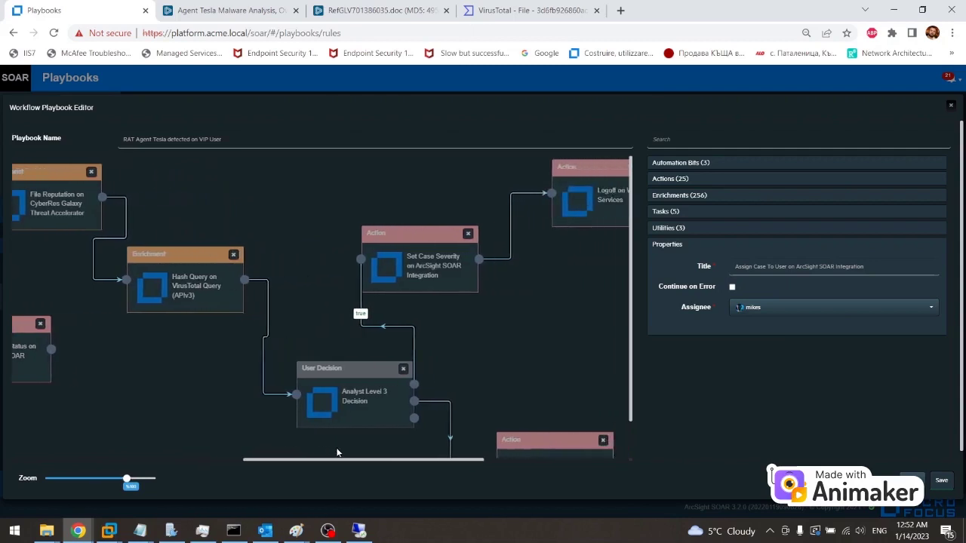
{"action": "left_click_drag", "start_coordinate": [127, 480], "coordinate": [105, 481]}
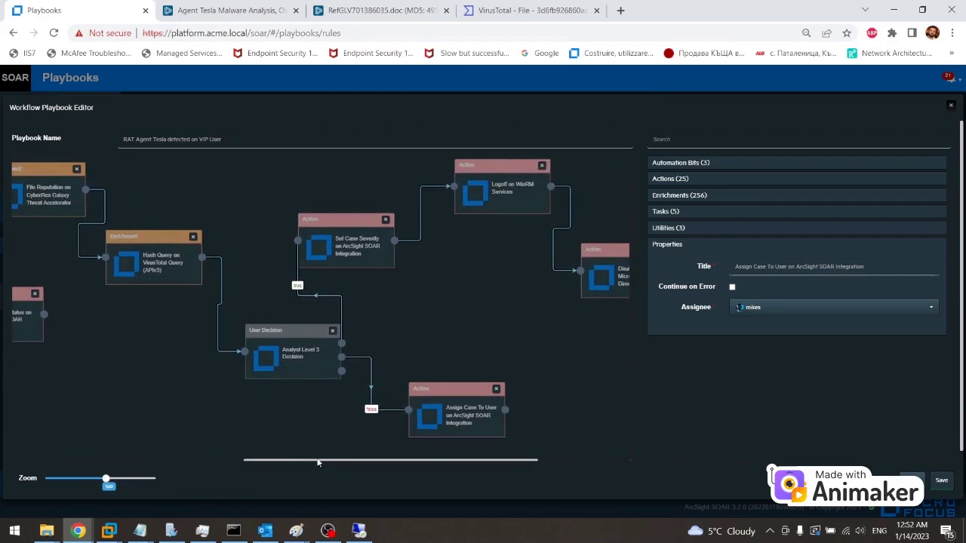
{"action": "left_click_drag", "start_coordinate": [318, 463], "coordinate": [419, 462]}
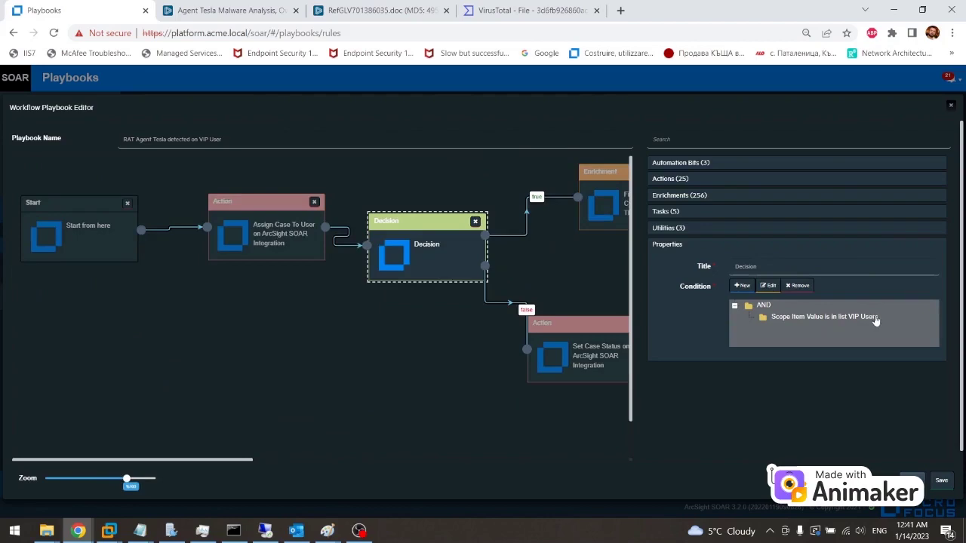
{"action": "left_click", "coordinate": [951, 105]}
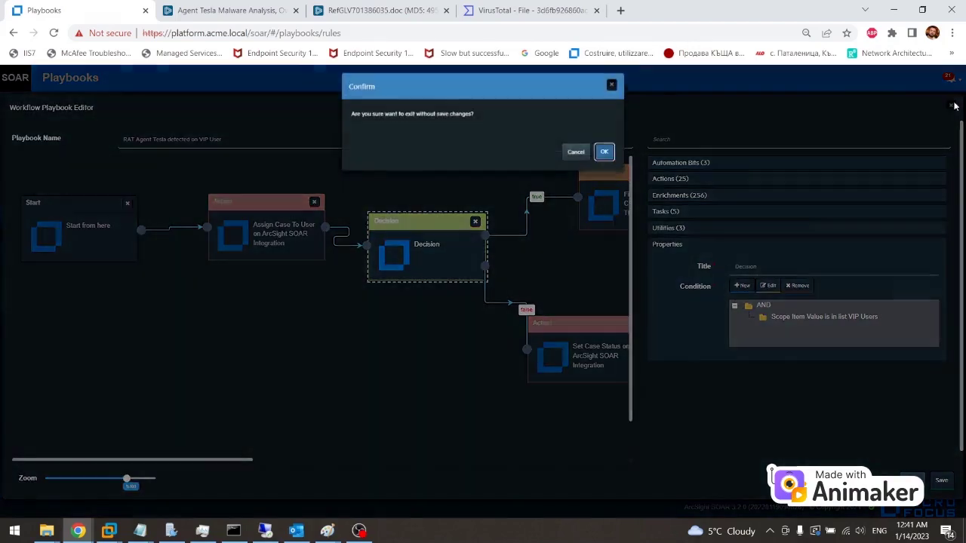
Discard the playbook edits, then view the single username in the VIP Users list and close it
{"action": "left_click", "coordinate": [605, 159]}
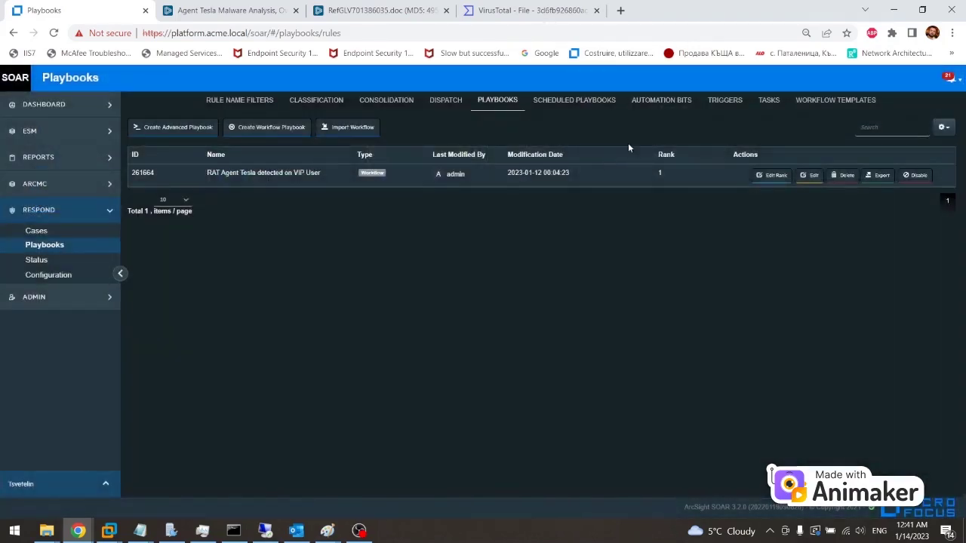
{"action": "left_click", "coordinate": [90, 274]}
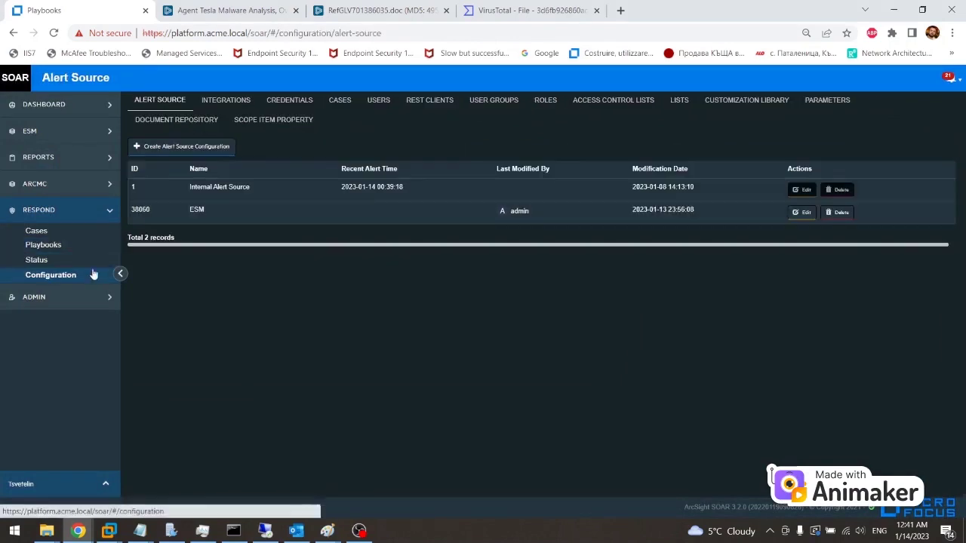
{"action": "left_click", "coordinate": [680, 100]}
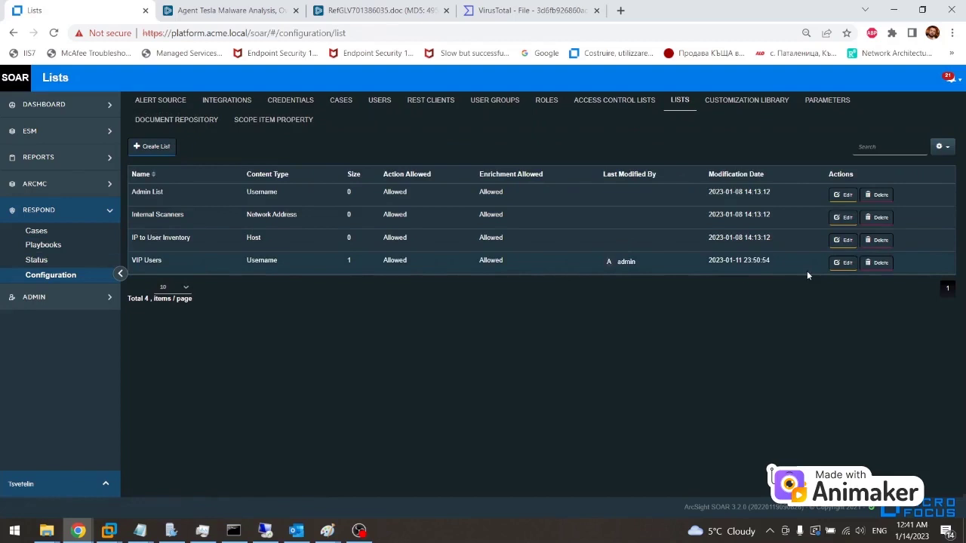
{"action": "left_click", "coordinate": [844, 262]}
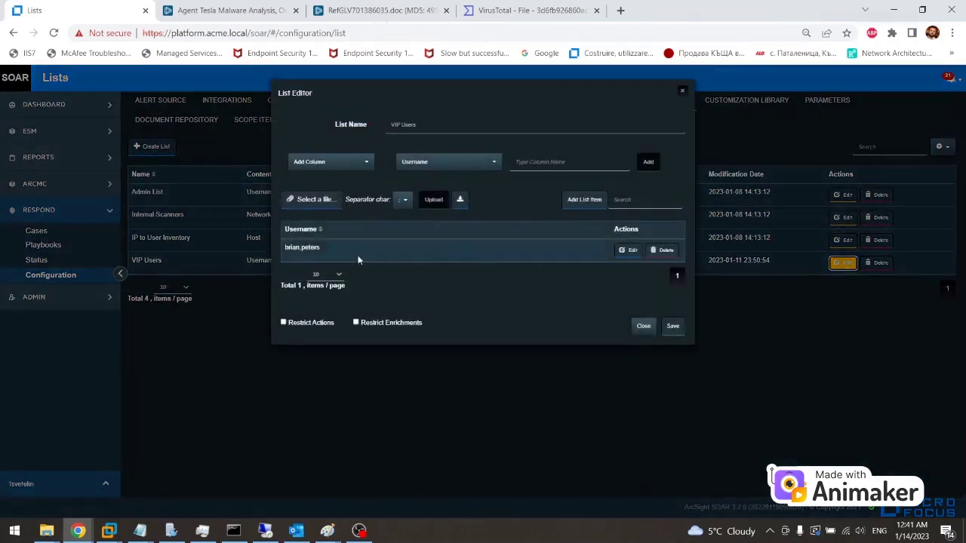
{"action": "left_click_drag", "start_coordinate": [324, 252], "coordinate": [286, 257]}
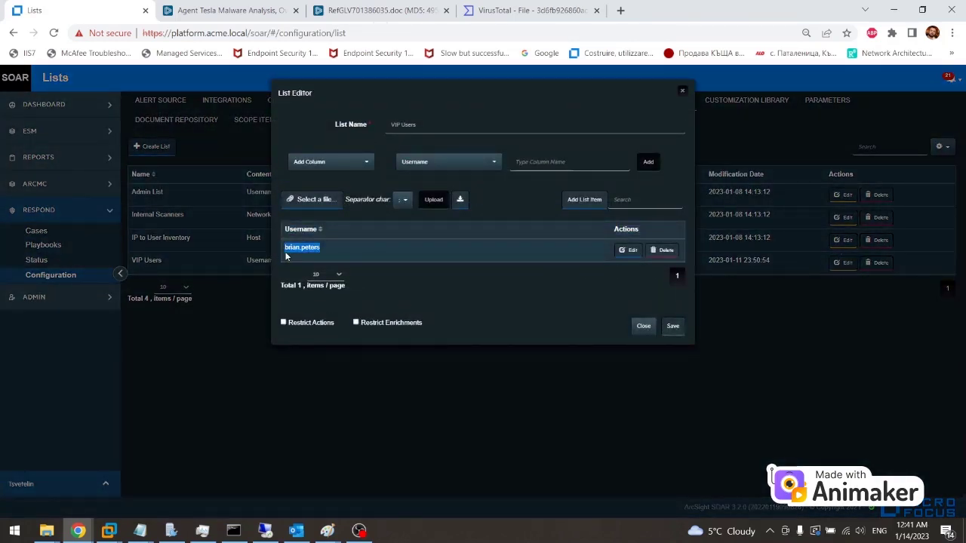
{"action": "left_click", "coordinate": [643, 326]}
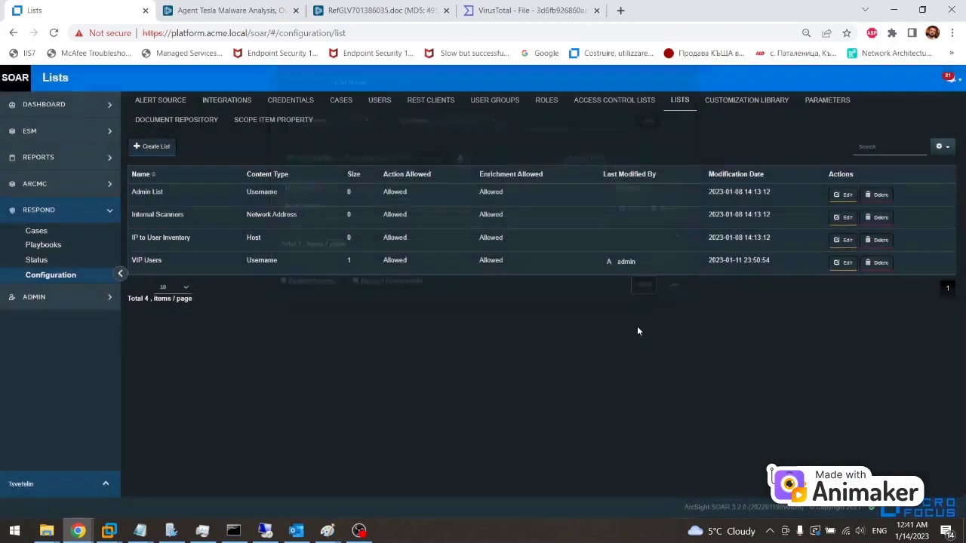
Return to case #55 and find the executed playbook entry in the activity feed
{"action": "left_click", "coordinate": [36, 230]}
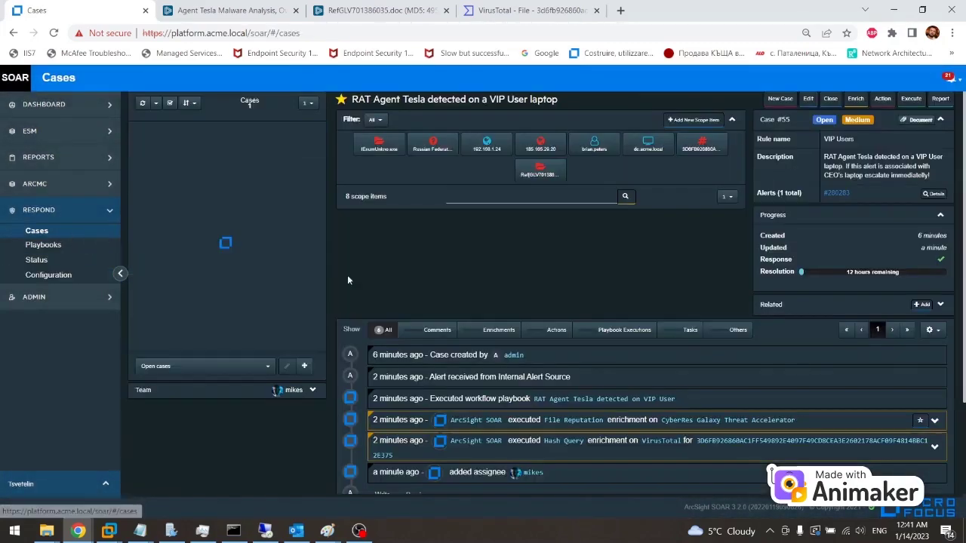
{"action": "scroll", "coordinate": [727, 320], "scroll_direction": "down", "scroll_amount": 3}
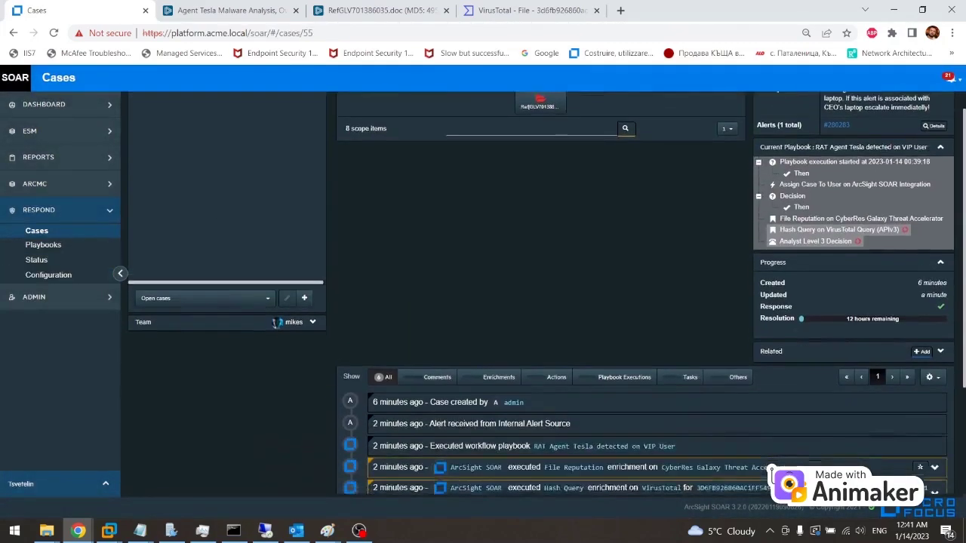
{"action": "left_click_drag", "start_coordinate": [726, 320], "coordinate": [579, 323]}
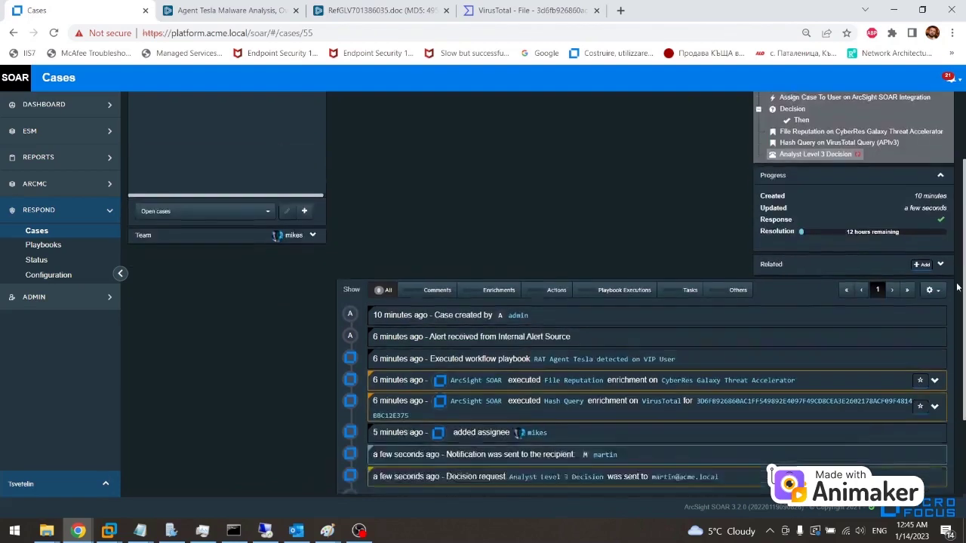
Expand the VirusTotal Hash Query entry and note the hash's 32/75 detection score
{"action": "scroll", "coordinate": [958, 346], "scroll_direction": "down", "scroll_amount": 2}
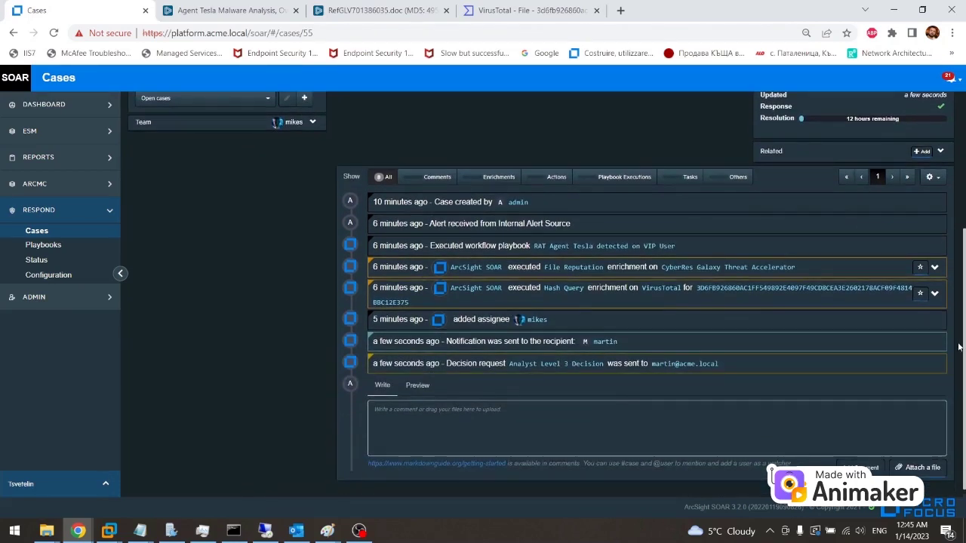
{"action": "scroll", "coordinate": [959, 347], "scroll_direction": "down", "scroll_amount": 1}
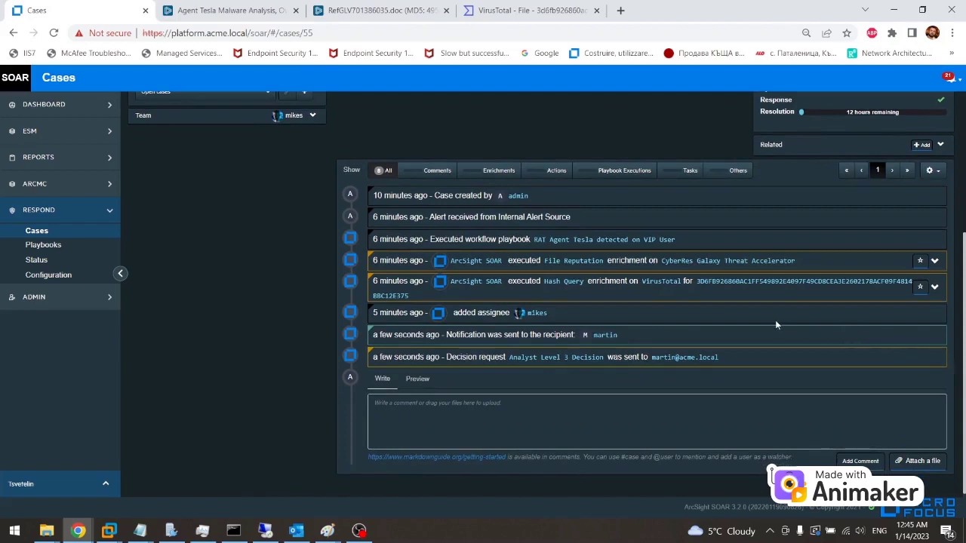
{"action": "left_click", "coordinate": [934, 287]}
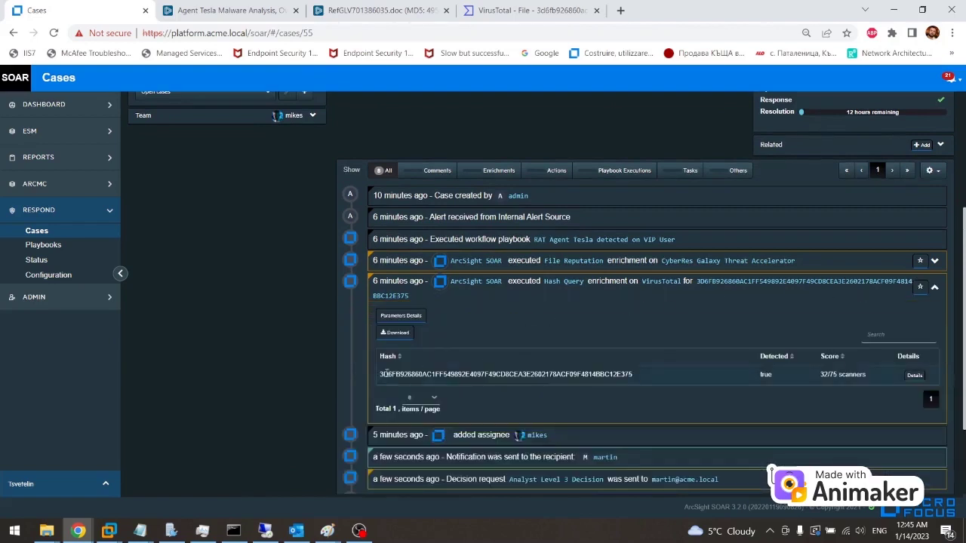
{"action": "left_click_drag", "start_coordinate": [380, 378], "coordinate": [636, 376]}
{"action": "left_click", "coordinate": [760, 378]}
{"action": "left_click_drag", "start_coordinate": [868, 376], "coordinate": [820, 377]}
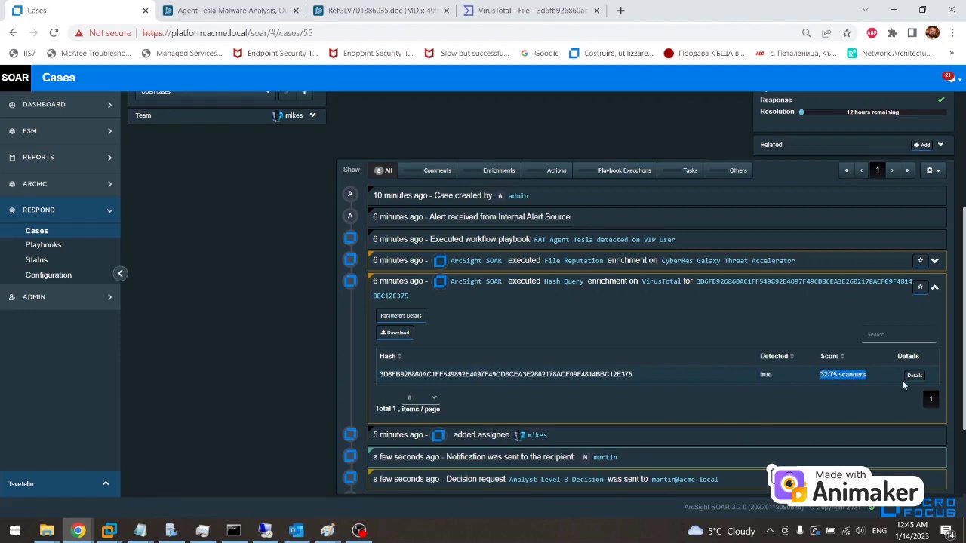
Page through the per-engine VirusTotal results, noting the Trojan.U.AgentTesla.bot detection
{"action": "left_click", "coordinate": [914, 376]}
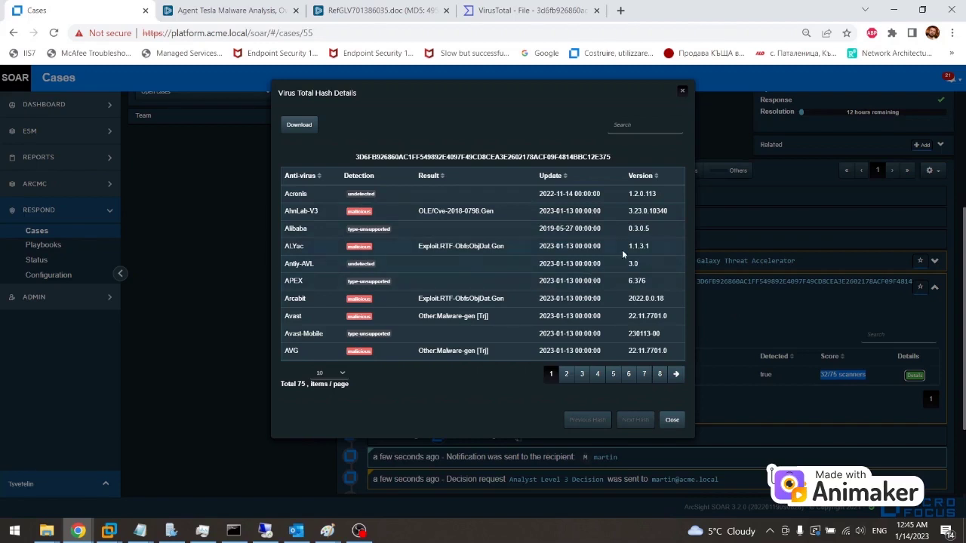
{"action": "left_click", "coordinate": [567, 373]}
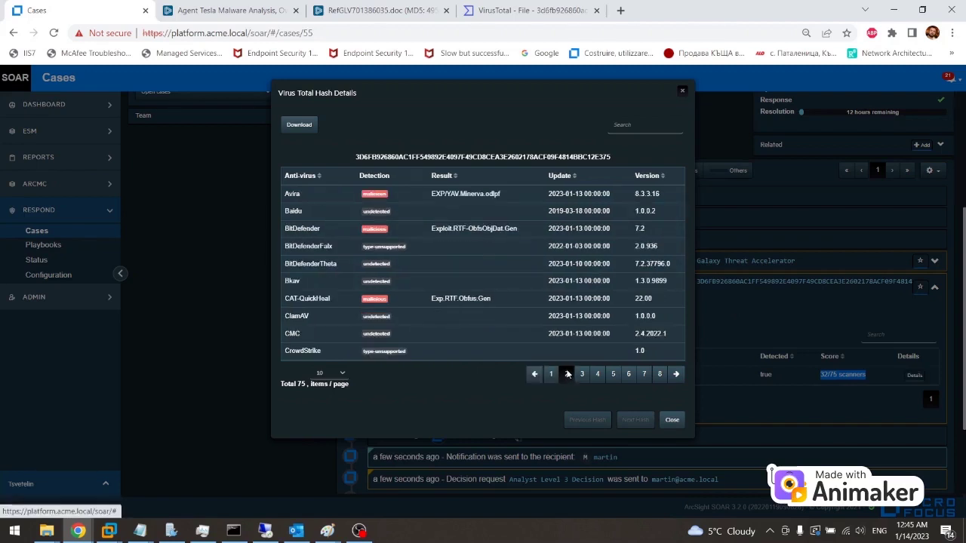
{"action": "left_click", "coordinate": [585, 375]}
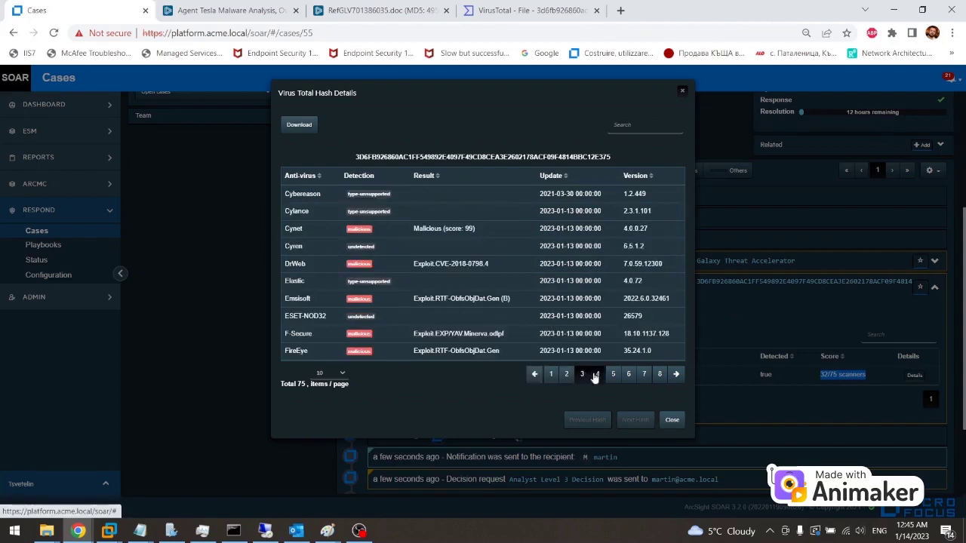
{"action": "left_click", "coordinate": [597, 374]}
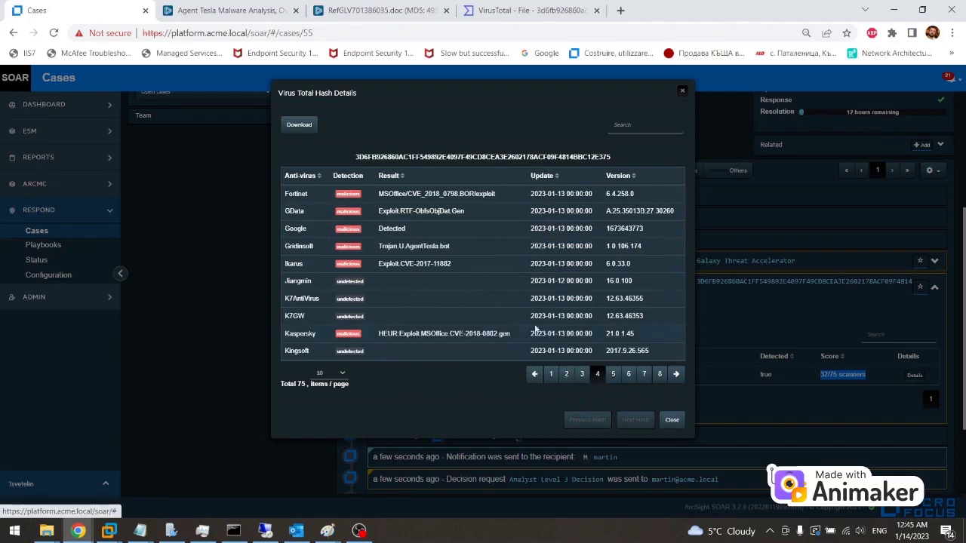
{"action": "left_click", "coordinate": [456, 247]}
{"action": "left_click_drag", "start_coordinate": [456, 247], "coordinate": [375, 247]}
Close the hash details and review the Notification and Decision request timeline entries
{"action": "left_click", "coordinate": [672, 419]}
{"action": "scroll", "coordinate": [604, 340], "scroll_direction": "down", "scroll_amount": 3}
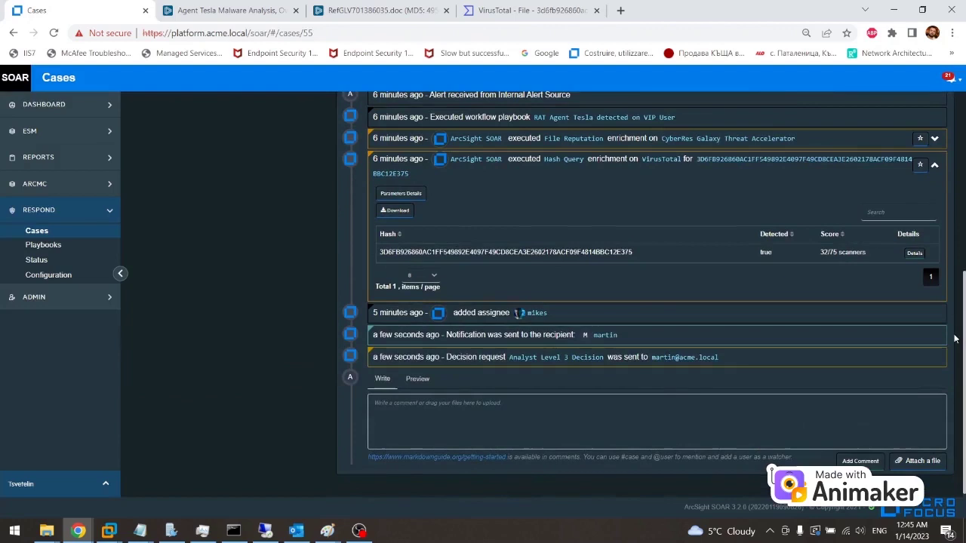
{"action": "left_click_drag", "start_coordinate": [617, 335], "coordinate": [380, 335]}
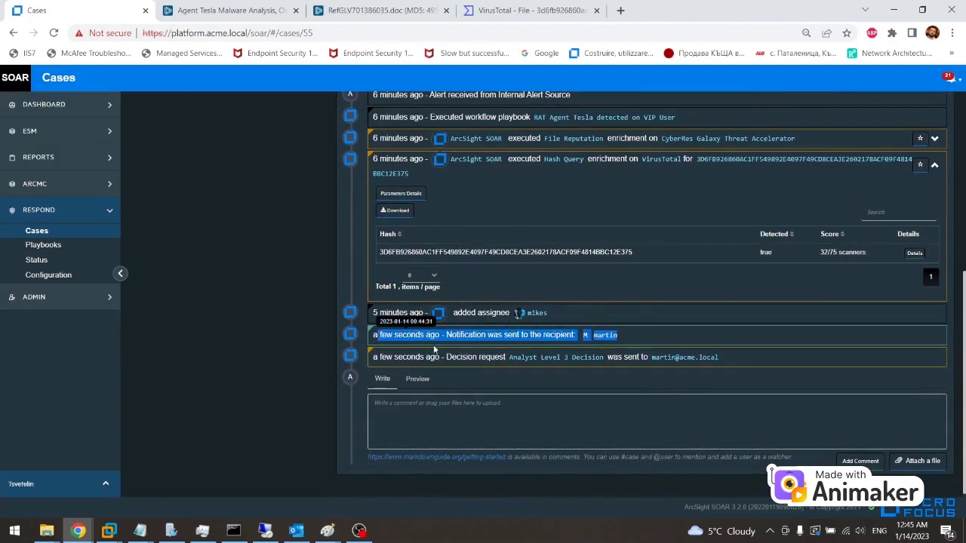
{"action": "left_click_drag", "start_coordinate": [446, 358], "coordinate": [720, 364]}
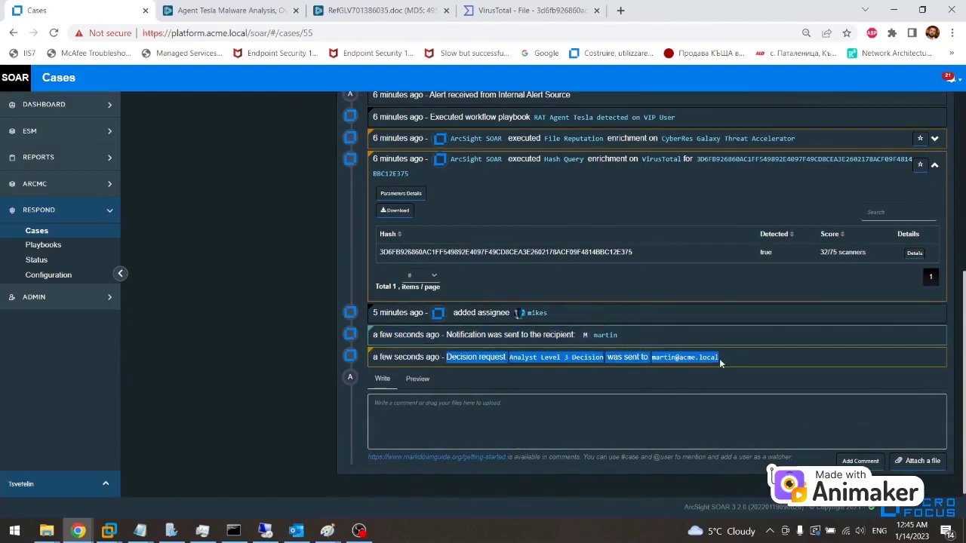
{"action": "left_click", "coordinate": [720, 364]}
Read the case 55 incident email in the analyst's inbox, including the Approve/Reject instruction
{"action": "left_click", "coordinate": [296, 530]}
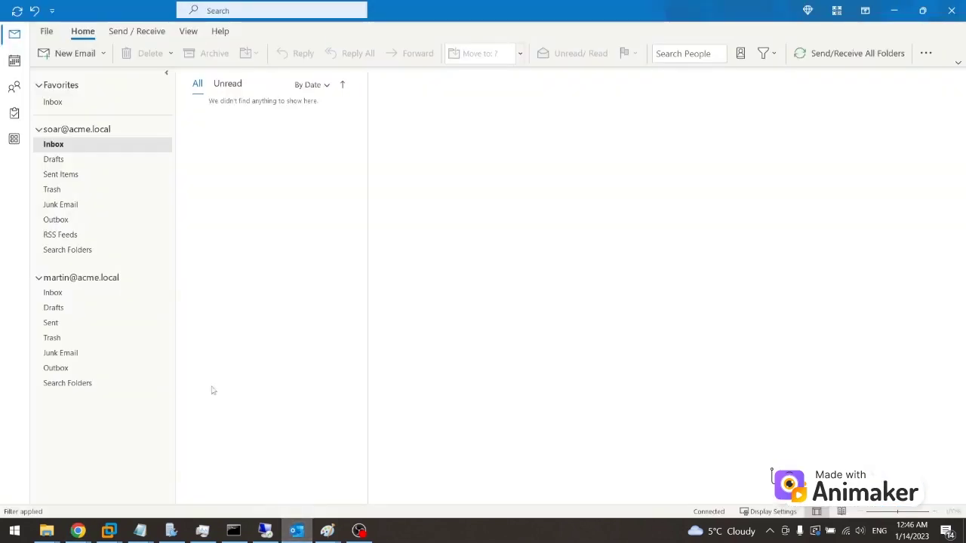
{"action": "left_click", "coordinate": [115, 293]}
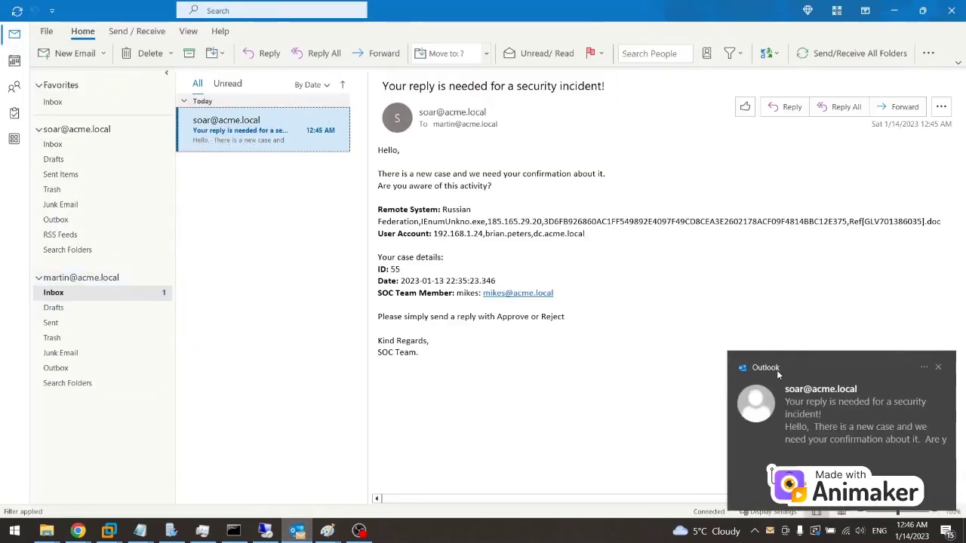
{"action": "left_click_drag", "start_coordinate": [377, 174], "coordinate": [610, 169]}
{"action": "left_click", "coordinate": [608, 170]}
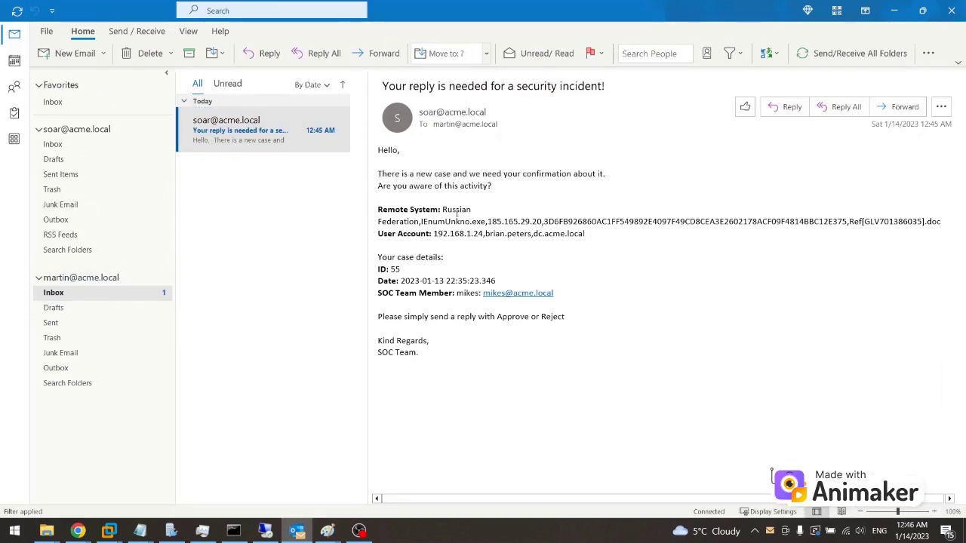
{"action": "left_click_drag", "start_coordinate": [443, 209], "coordinate": [586, 236]}
{"action": "left_click", "coordinate": [549, 217]}
{"action": "left_click", "coordinate": [494, 253]}
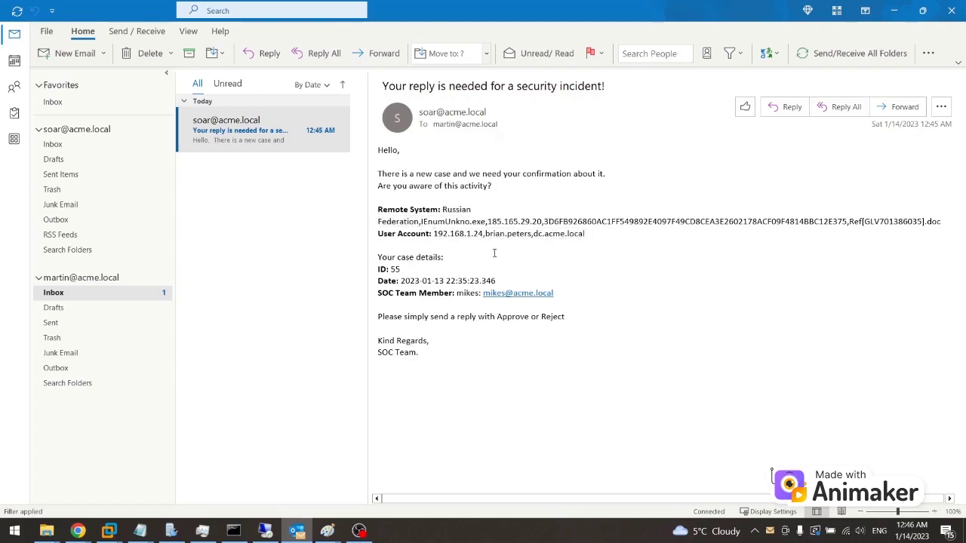
{"action": "left_click_drag", "start_coordinate": [381, 318], "coordinate": [568, 317]}
{"action": "left_click", "coordinate": [567, 317]}
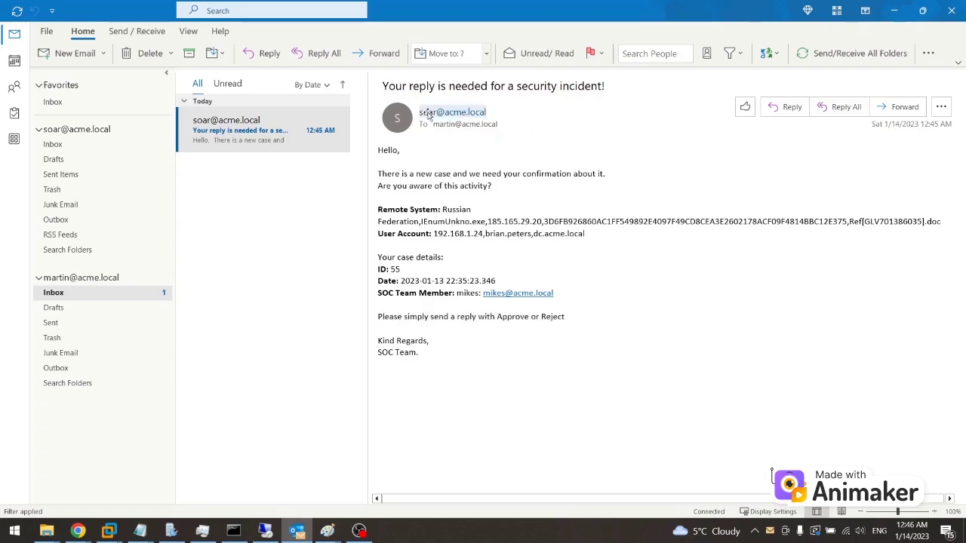
Reply 'Approve' to the incident email and send it
{"action": "left_click", "coordinate": [782, 109]}
{"action": "type", "text": "App"}
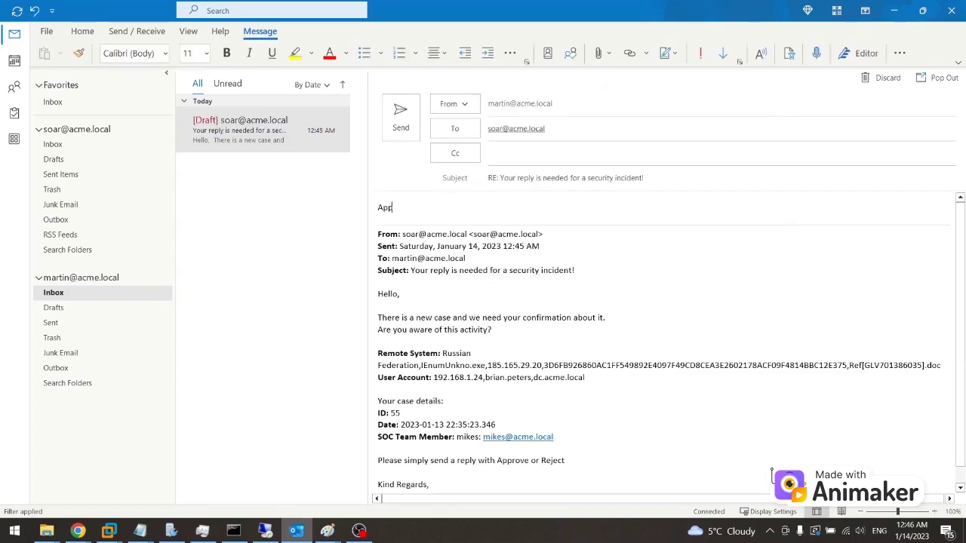
{"action": "type", "text": "rove"}
{"action": "left_click", "coordinate": [401, 117]}
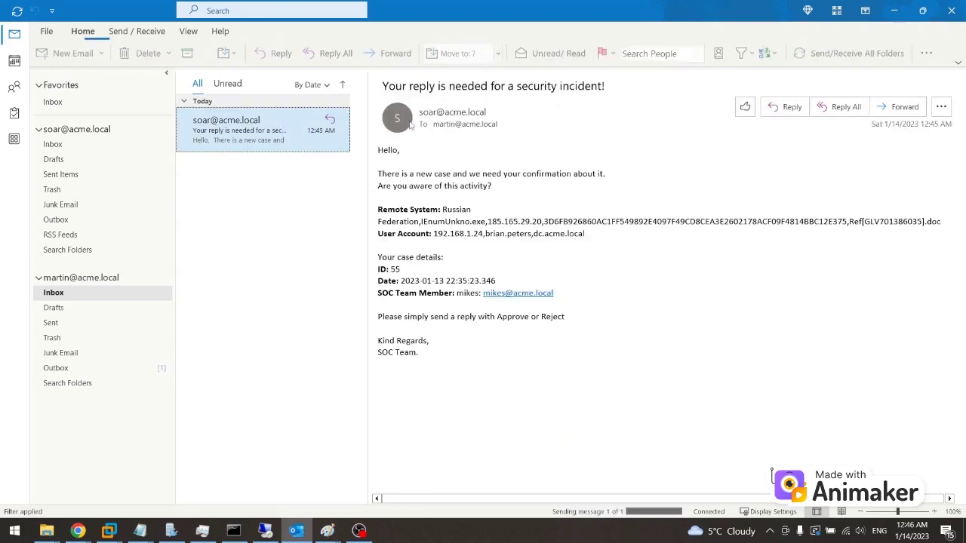
Confirm the Approve reply arrived in the SOAR inbox, then return to the case
{"action": "left_click", "coordinate": [53, 145]}
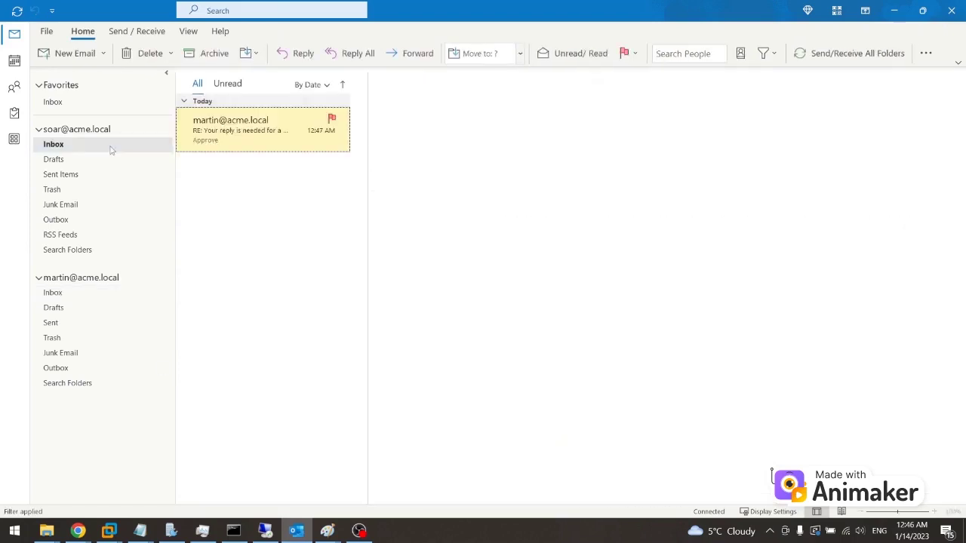
{"action": "left_click", "coordinate": [223, 130]}
{"action": "double_click", "coordinate": [393, 163]}
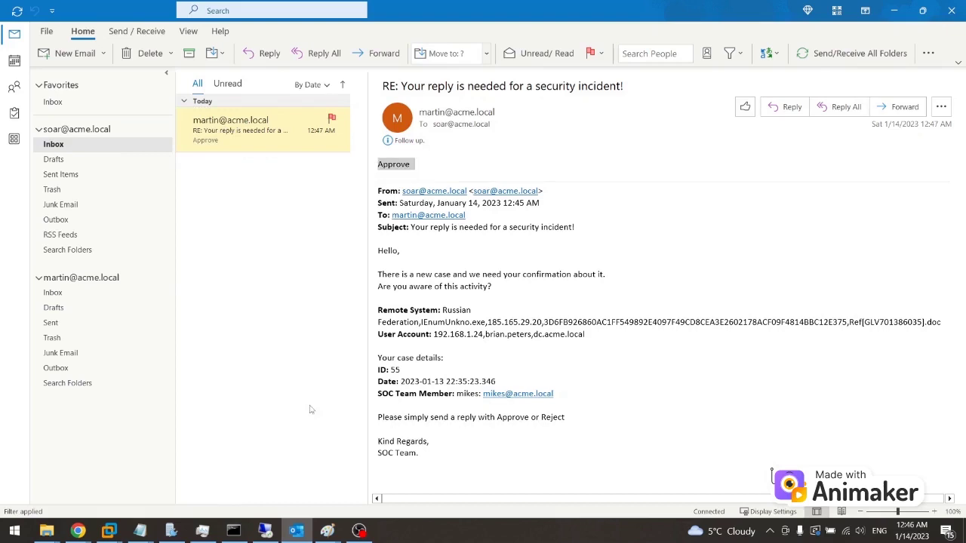
{"action": "key", "text": "alt+Tab"}
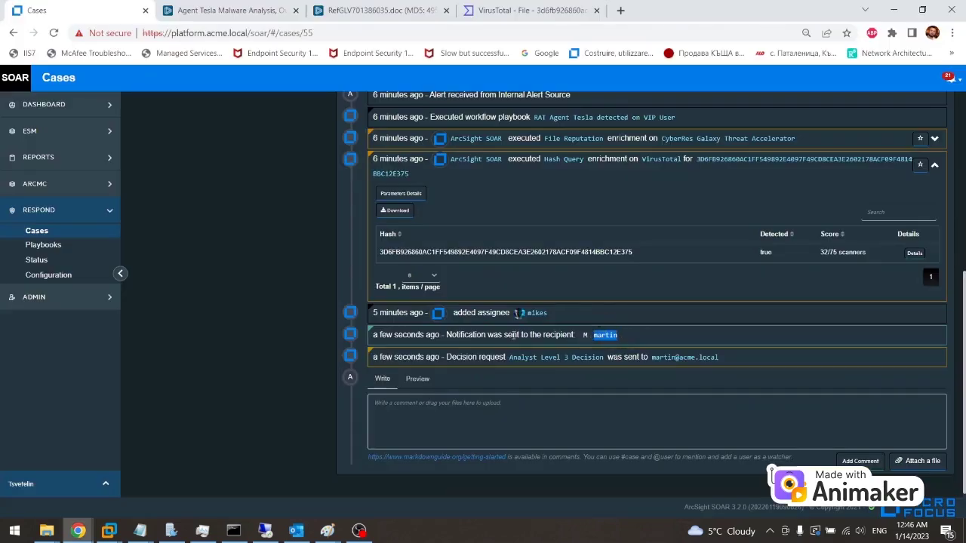
Set the case timeline to show 20 items per page
{"action": "left_click_drag", "start_coordinate": [447, 357], "coordinate": [708, 368]}
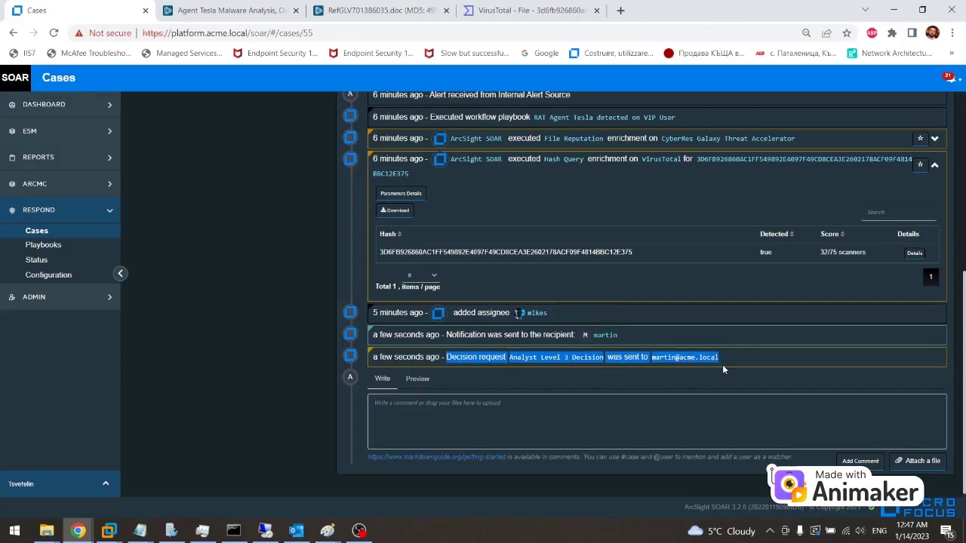
{"action": "scroll", "coordinate": [964, 387], "scroll_direction": "up", "scroll_amount": 3}
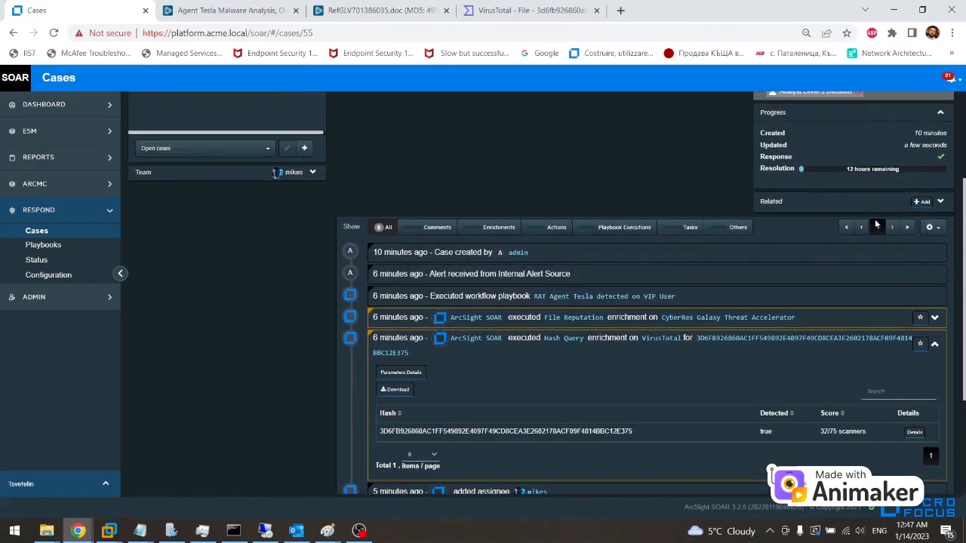
{"action": "left_click", "coordinate": [932, 227]}
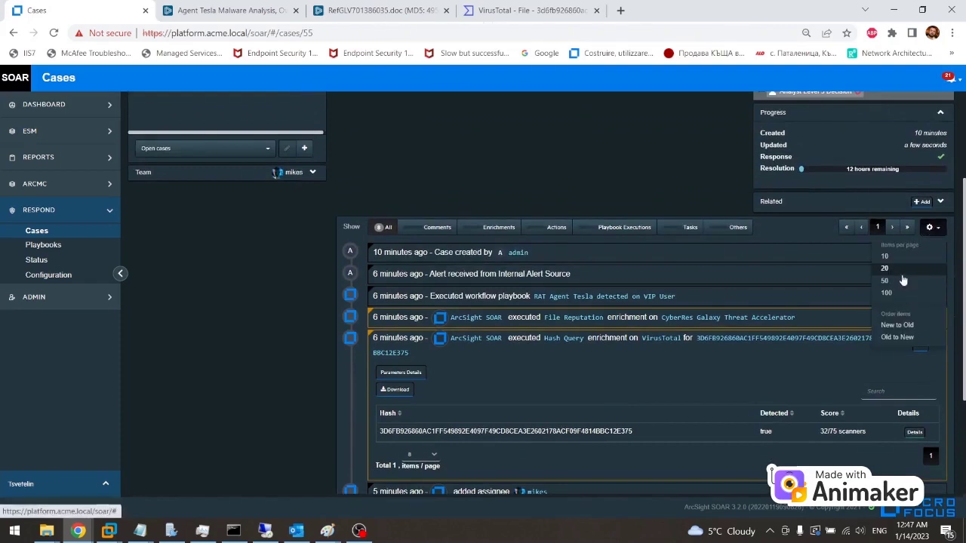
{"action": "left_click", "coordinate": [901, 271]}
Review the APPROVED decision and the pending Logoff and Disable User action entries
{"action": "scroll", "coordinate": [961, 377], "scroll_direction": "down", "scroll_amount": 3}
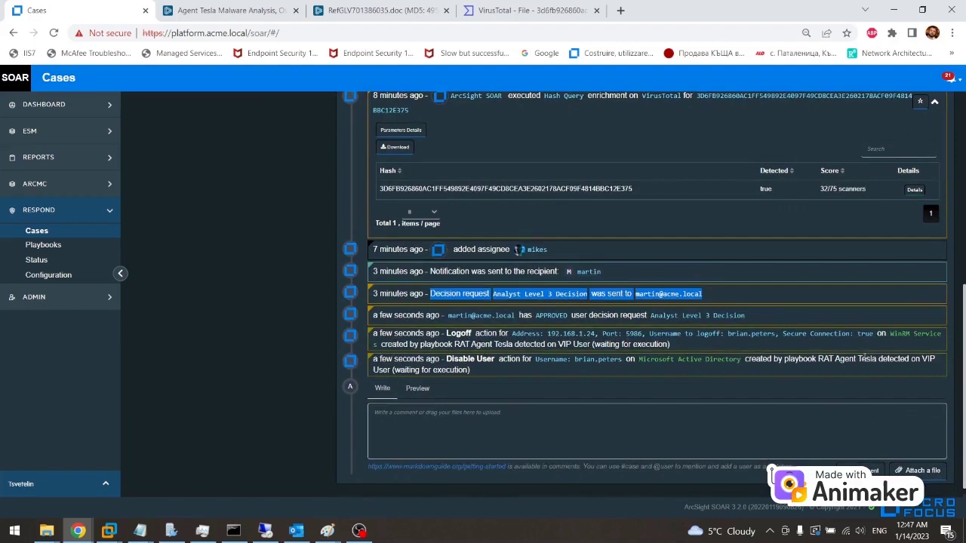
{"action": "left_click_drag", "start_coordinate": [774, 315], "coordinate": [661, 334]}
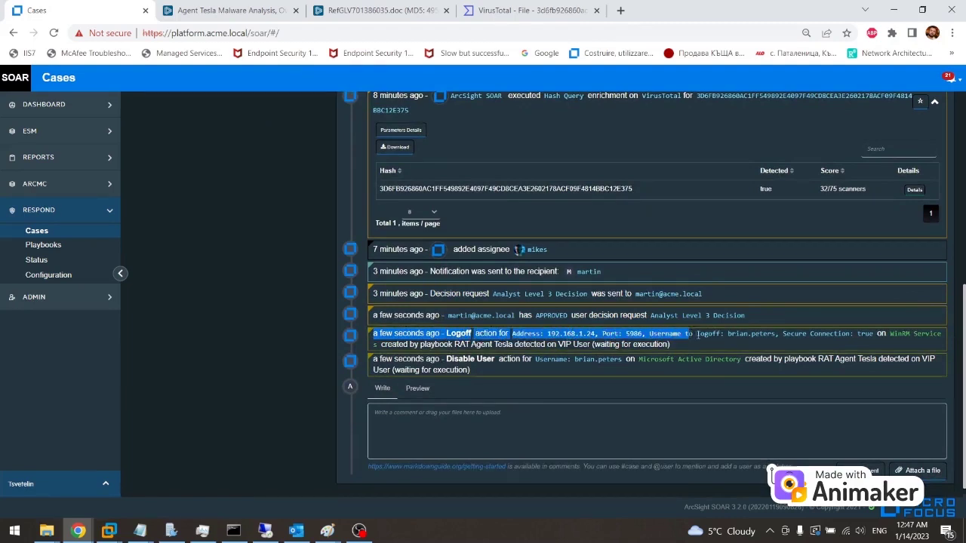
{"action": "left_click_drag", "start_coordinate": [698, 334], "coordinate": [795, 346]}
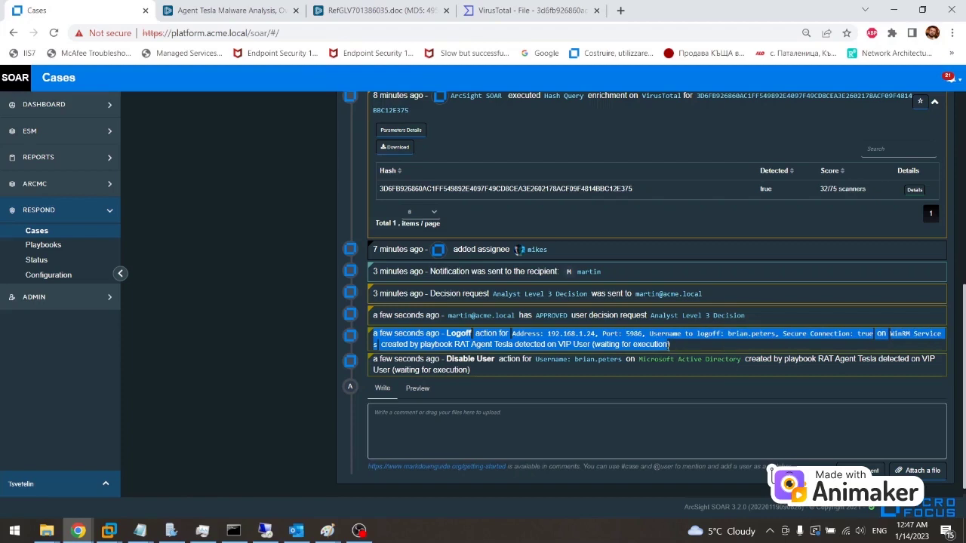
{"action": "left_click_drag", "start_coordinate": [446, 362], "coordinate": [665, 373]}
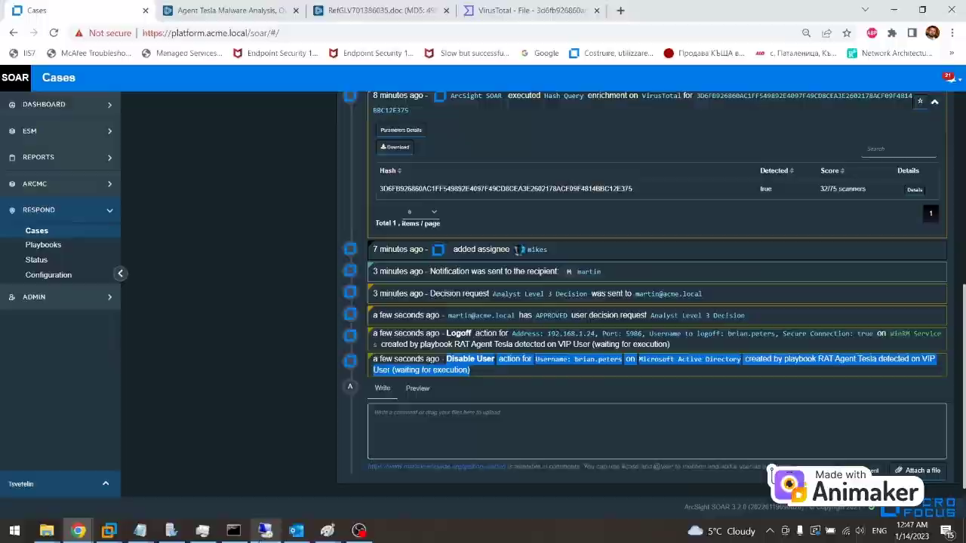
Bring up the remote session to 192.168.1.24 and resize it into a window
{"action": "left_click", "coordinate": [265, 531]}
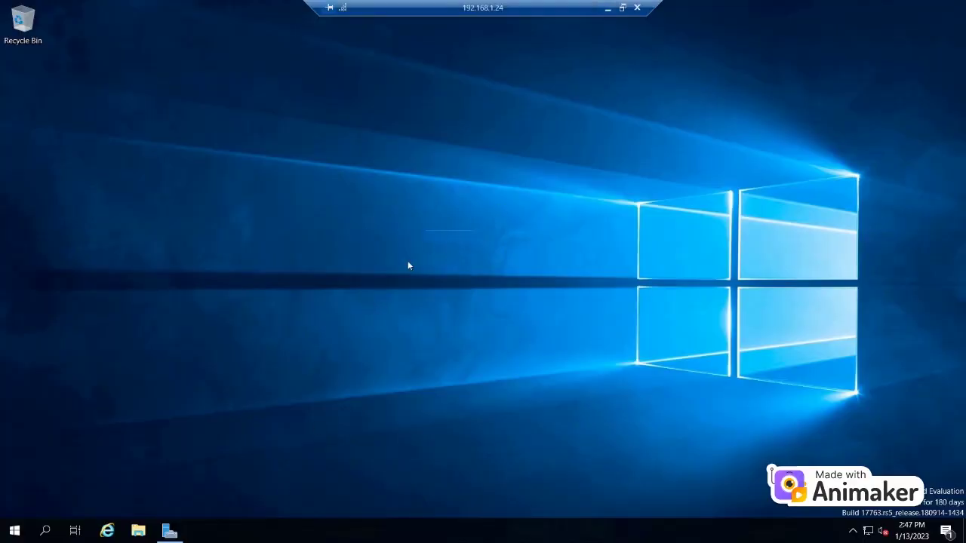
{"action": "left_click", "coordinate": [622, 8]}
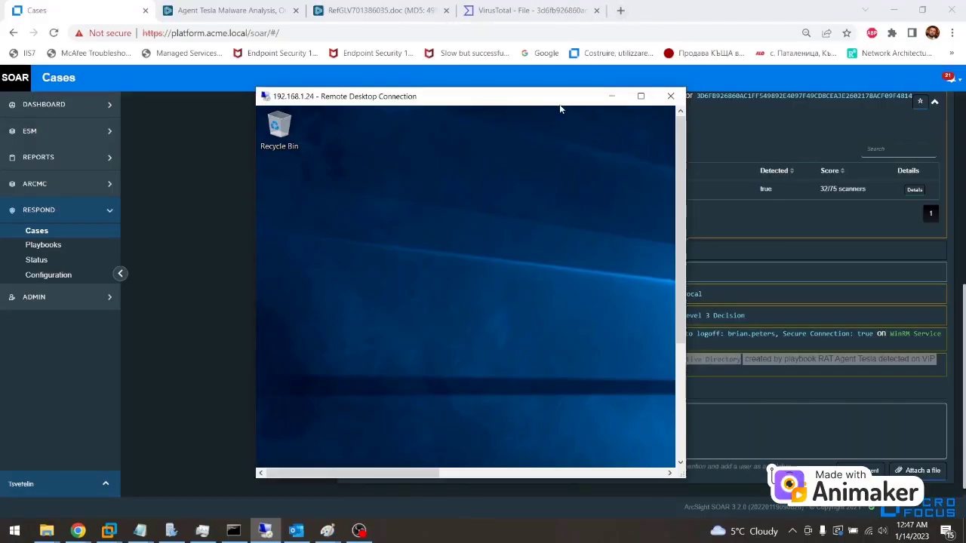
{"action": "left_click_drag", "start_coordinate": [559, 106], "coordinate": [297, 38]}
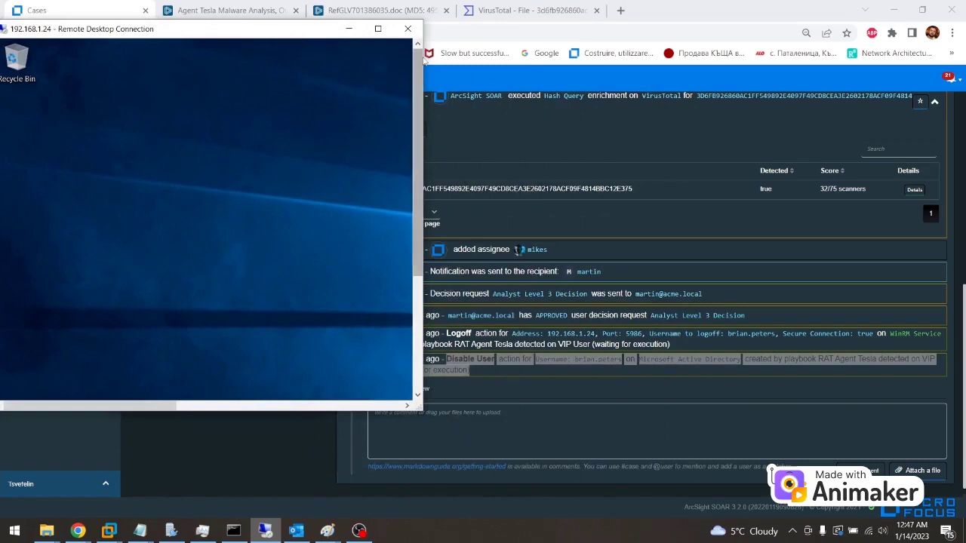
{"action": "left_click_drag", "start_coordinate": [424, 58], "coordinate": [532, 133]}
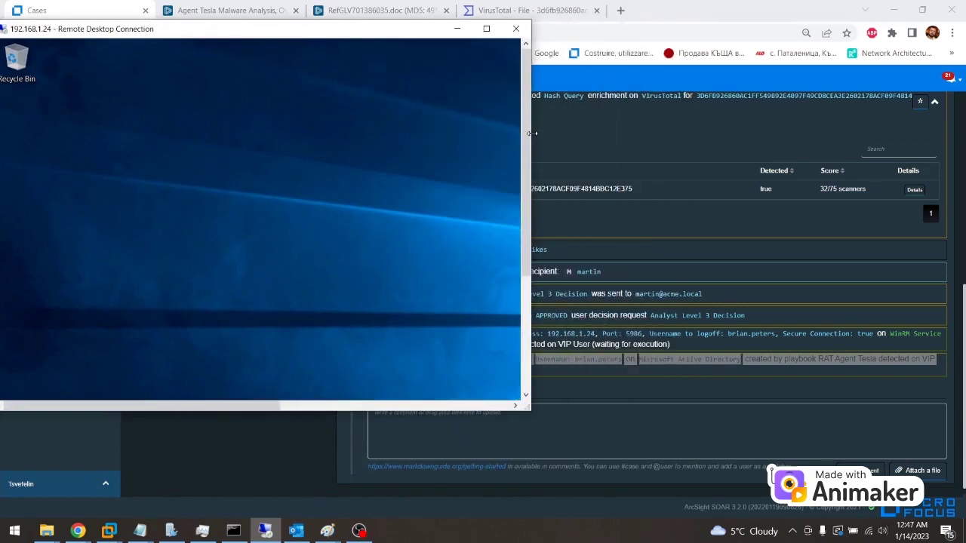
{"action": "left_click_drag", "start_coordinate": [437, 21], "coordinate": [496, 15]}
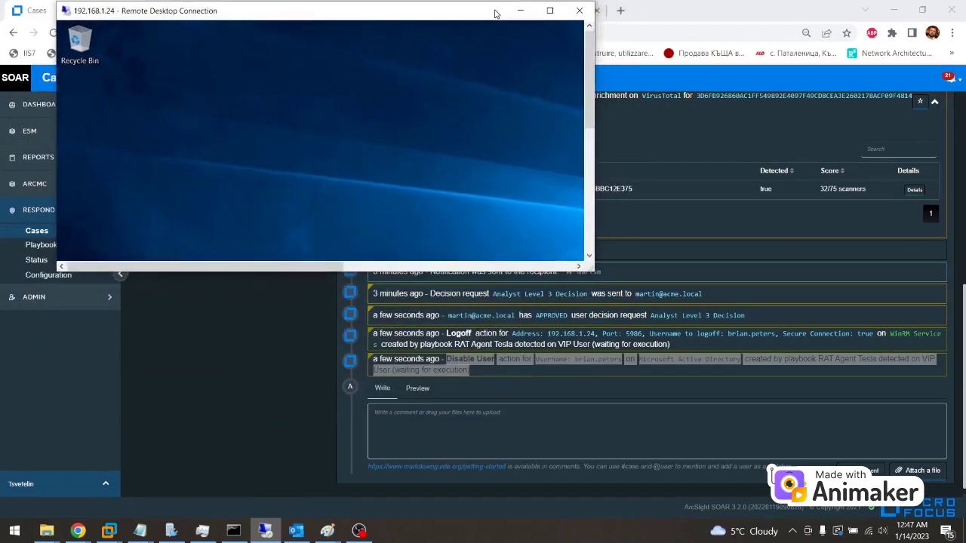
{"action": "left_click_drag", "start_coordinate": [594, 105], "coordinate": [899, 101]}
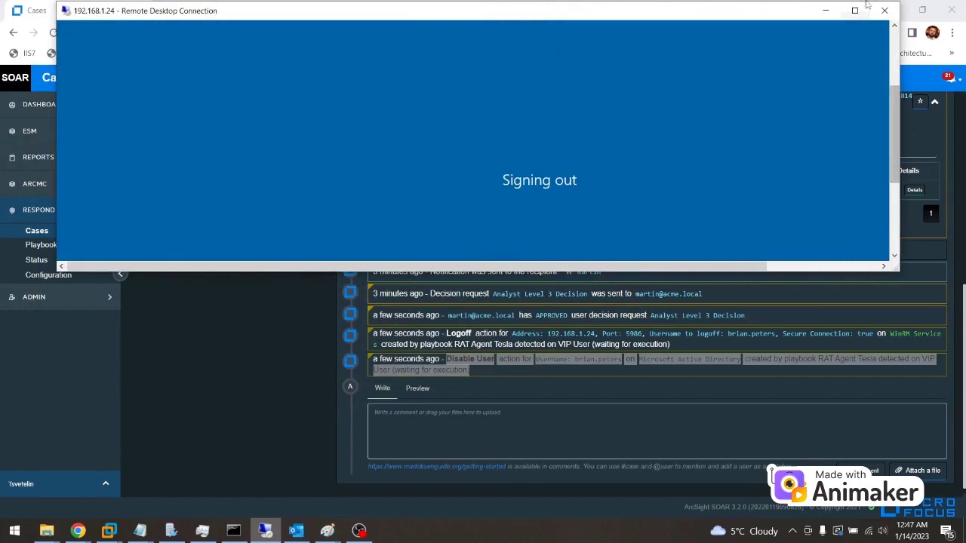
{"action": "left_click", "coordinate": [863, 11]}
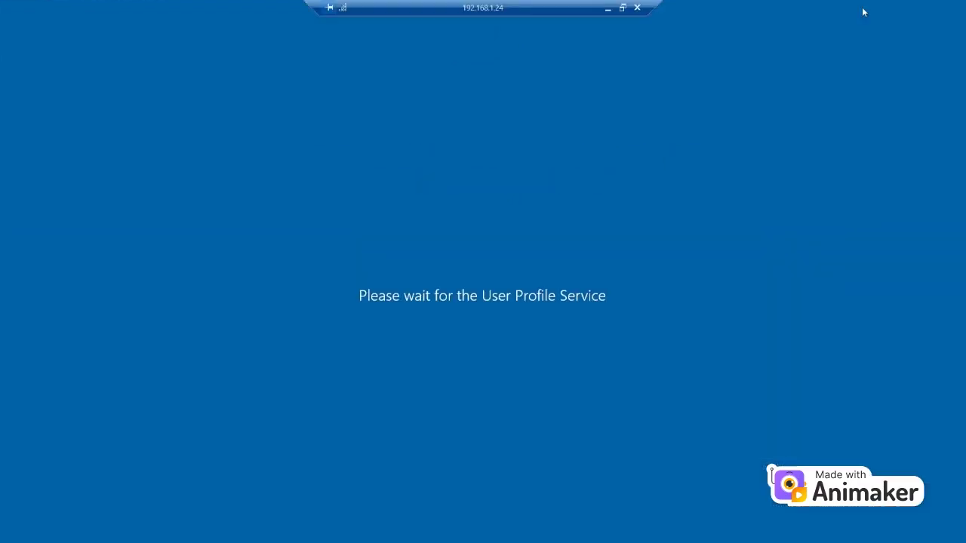
{"action": "left_click", "coordinate": [622, 8]}
Dismiss the session-ended message and reconnect, getting the disabled-account error
{"action": "left_click_drag", "start_coordinate": [445, 332], "coordinate": [693, 333]}
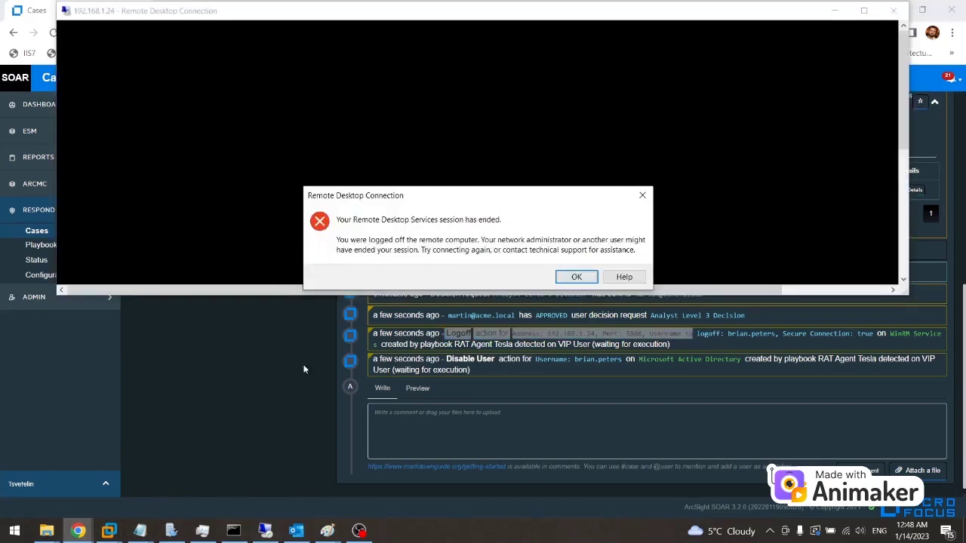
{"action": "left_click_drag", "start_coordinate": [355, 194], "coordinate": [365, 95]}
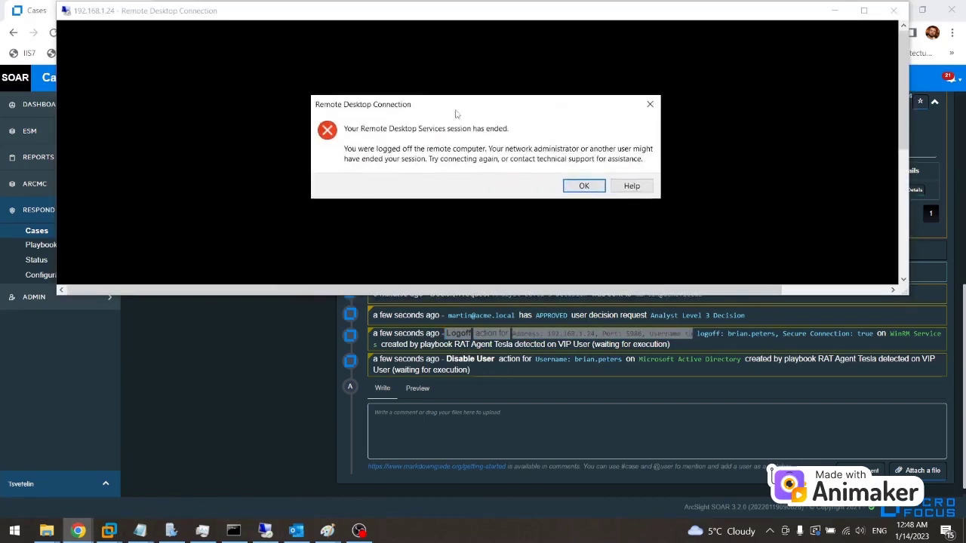
{"action": "left_click", "coordinate": [586, 185]}
{"action": "left_click", "coordinate": [405, 167]}
{"action": "left_click", "coordinate": [531, 233]}
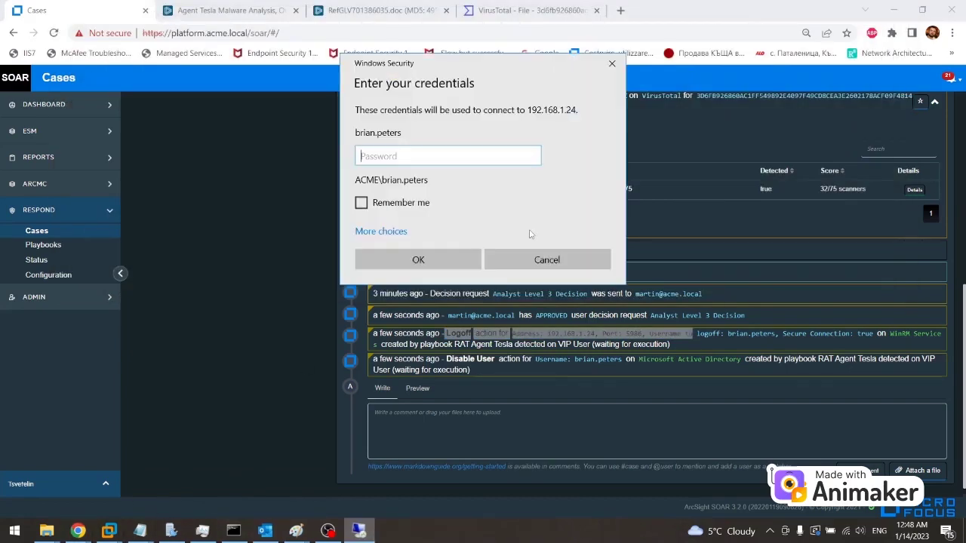
{"action": "key", "text": "Return"}
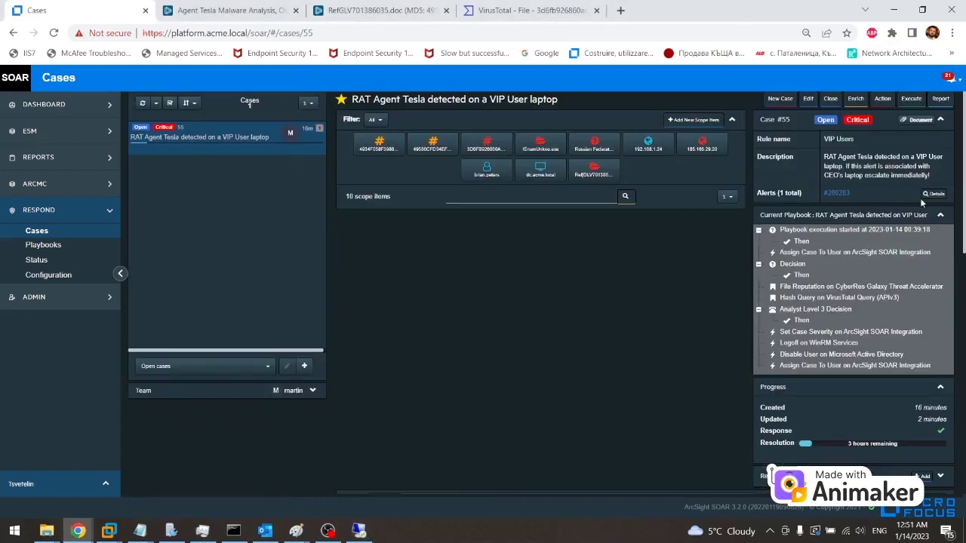
{"action": "left_click_drag", "start_coordinate": [964, 194], "coordinate": [964, 240]}
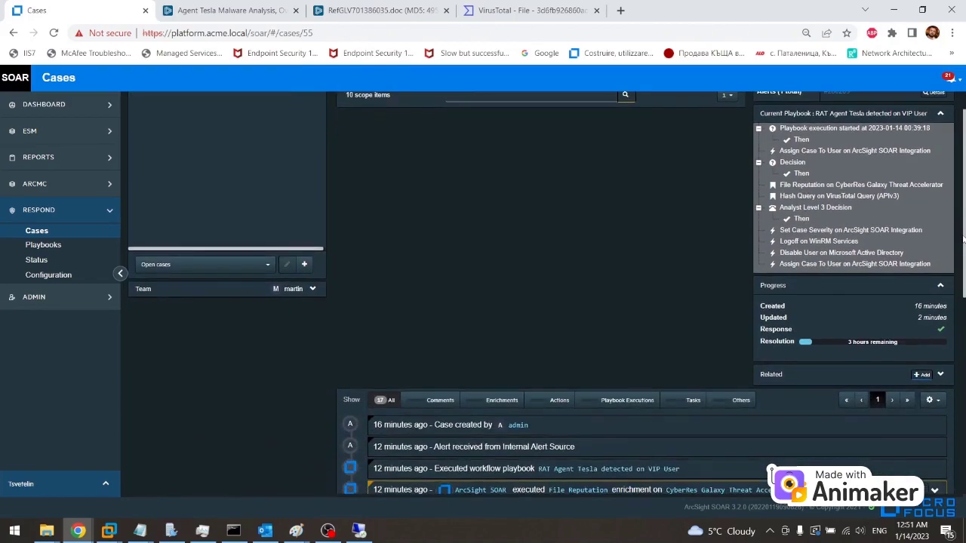